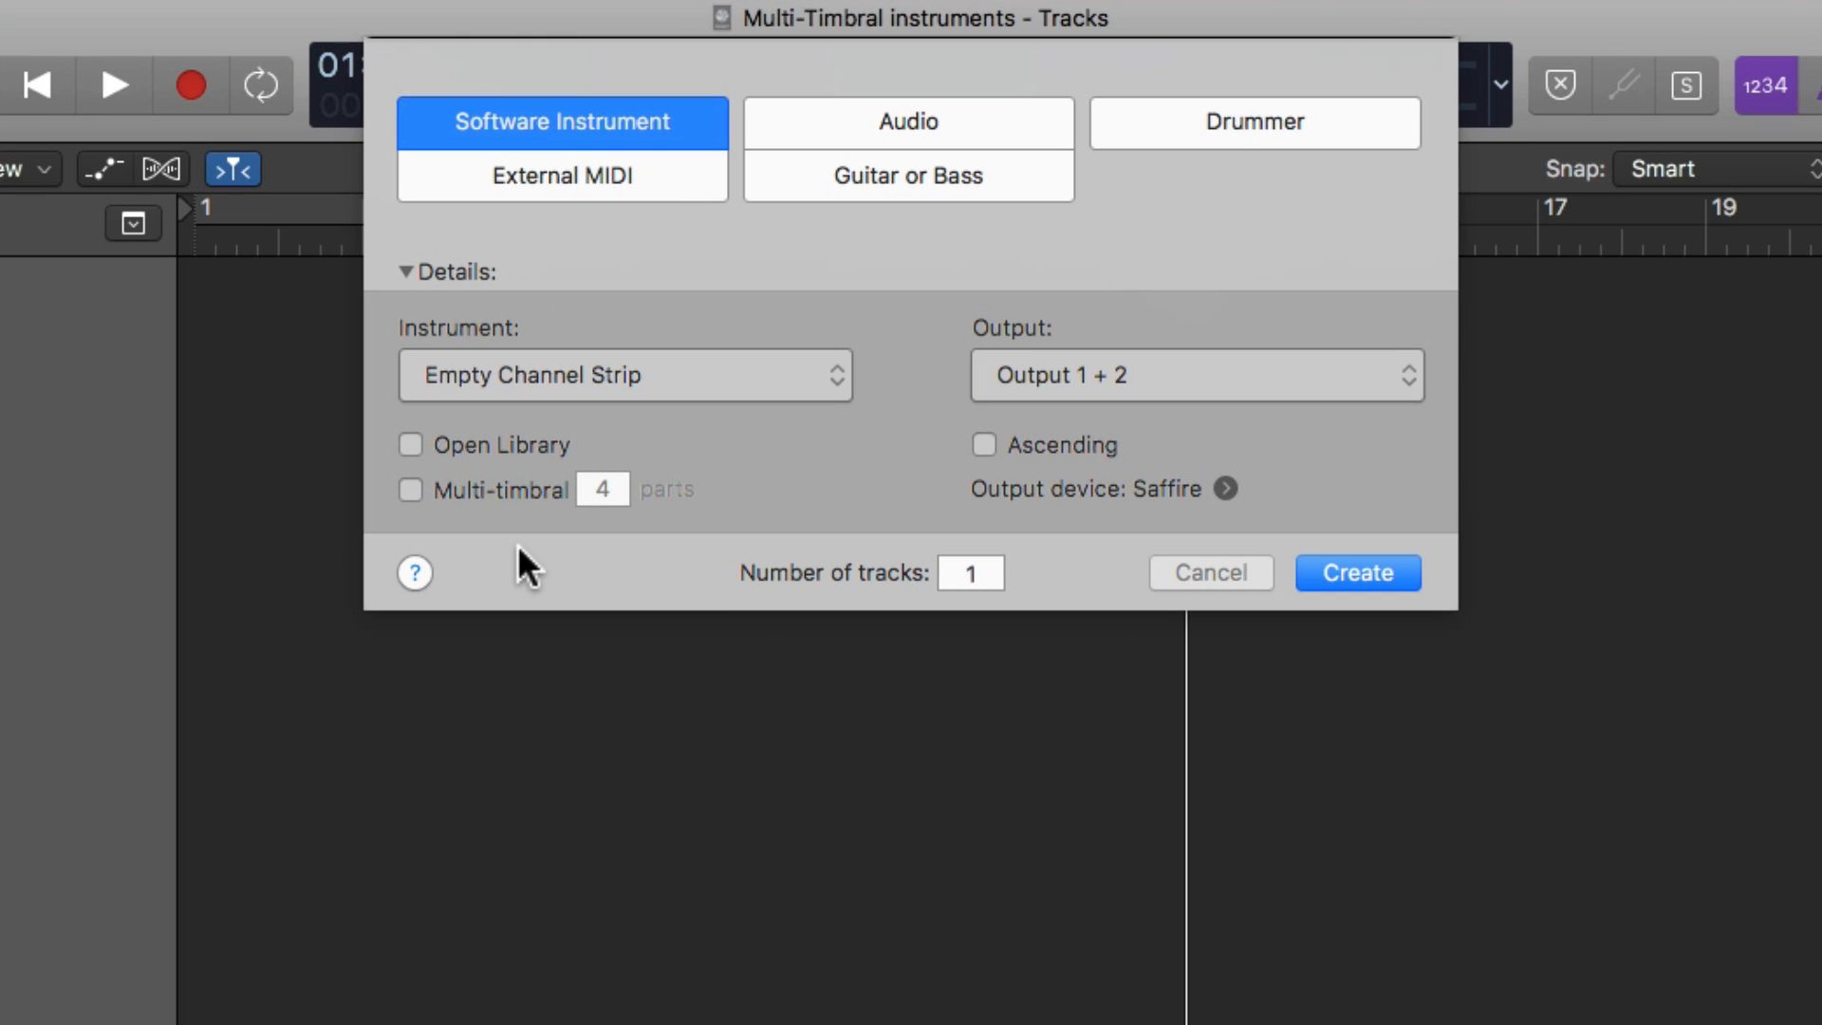
Create a software instrument with multi-timbral enabled, using 4 parts on an empty channel strip.
{"action": "left_click", "coordinate": [498, 490]}
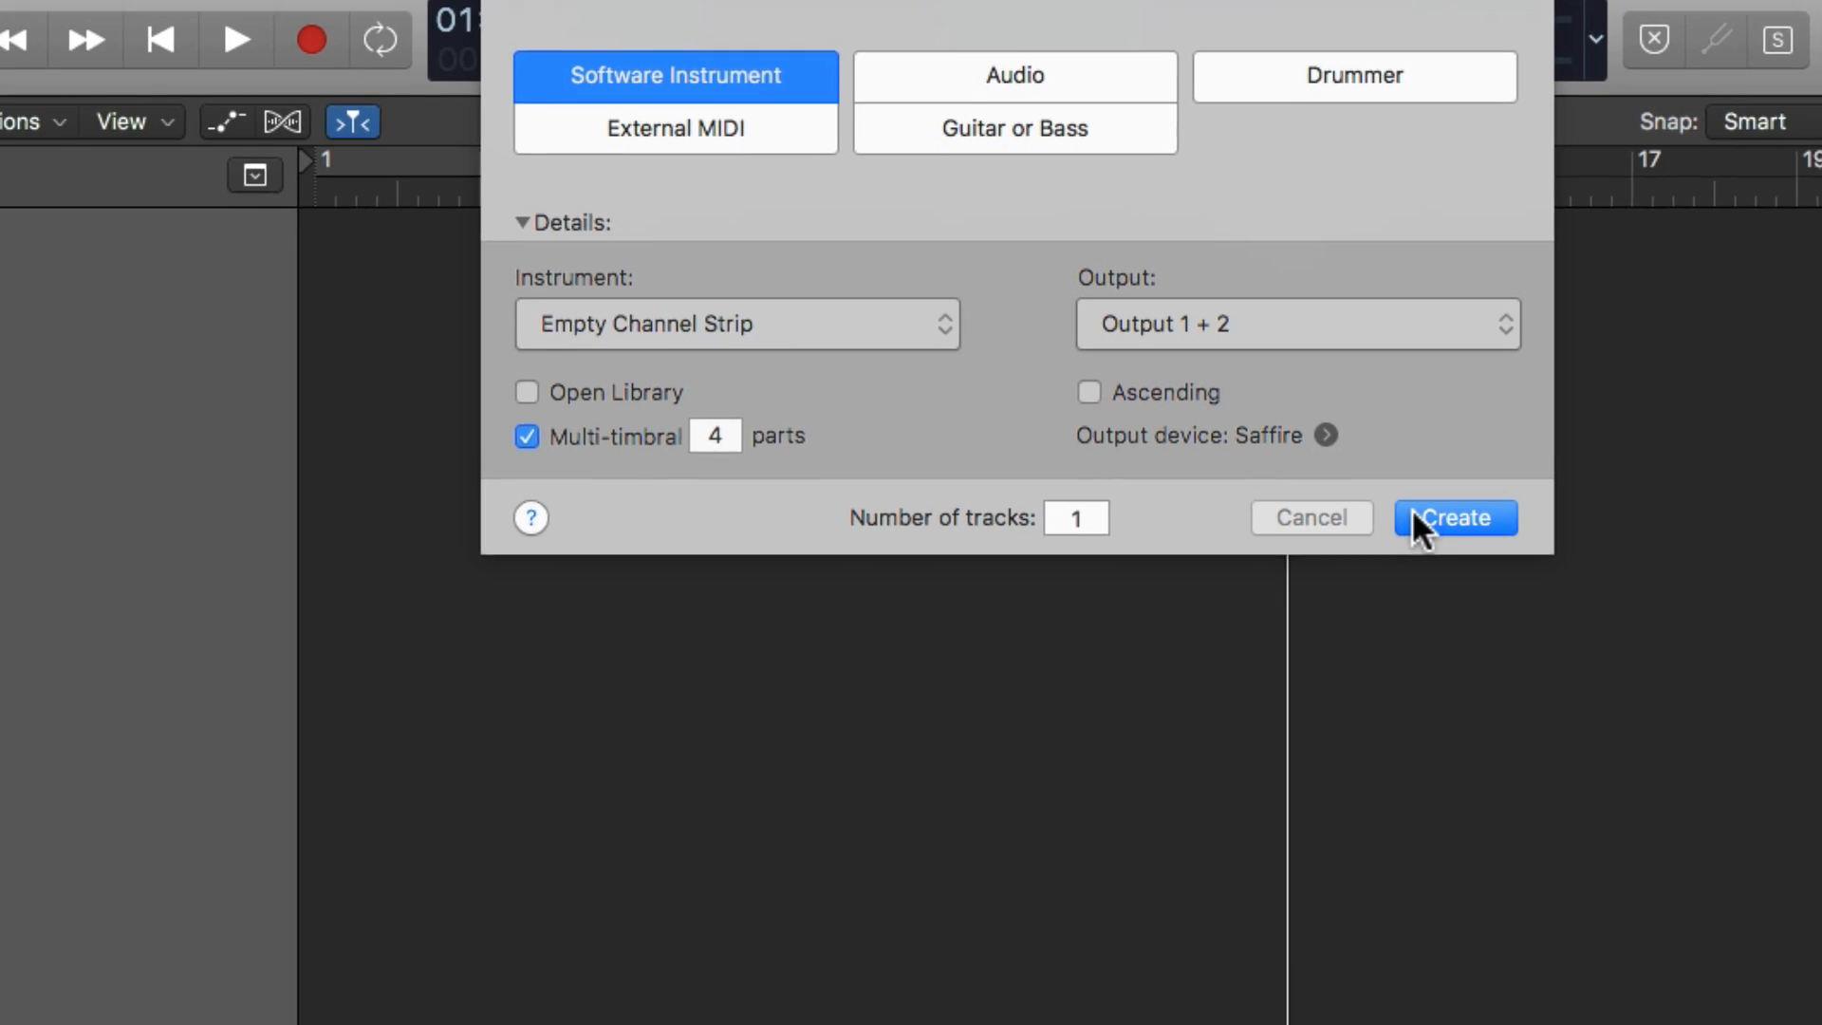
{"action": "left_click", "coordinate": [1324, 574]}
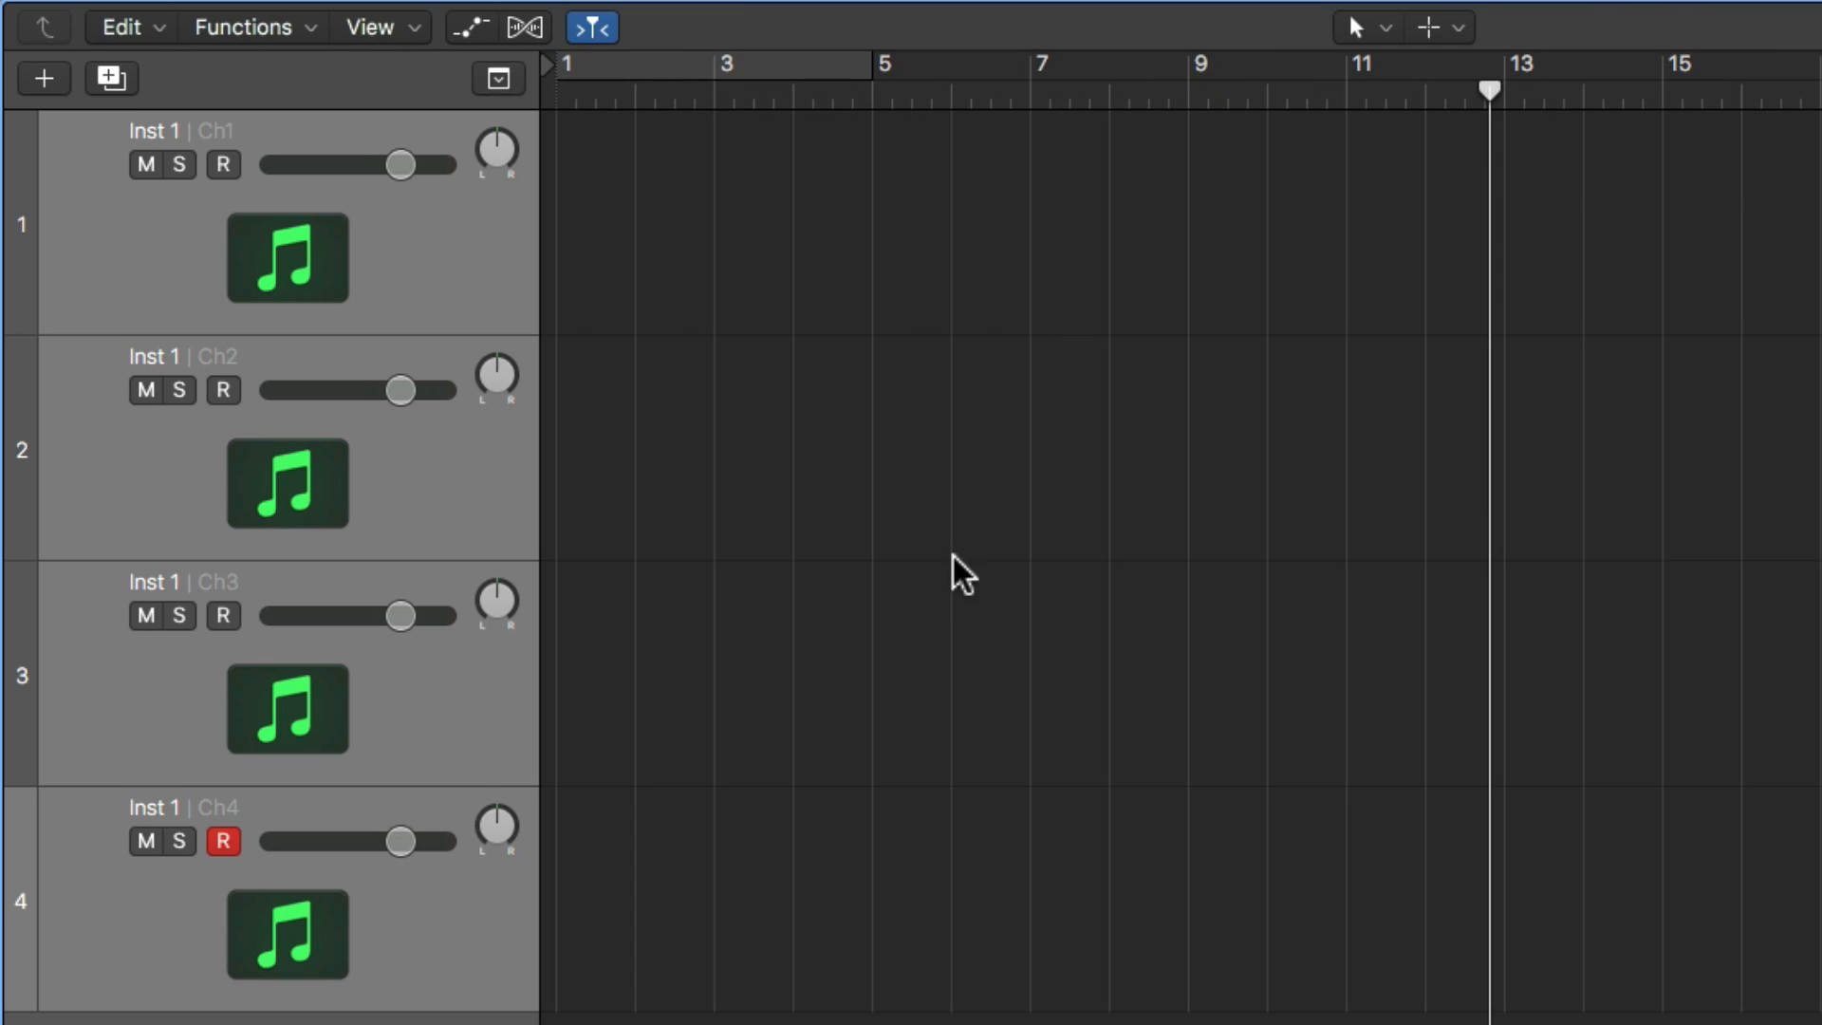
Select each of the four multi-timbral tracks in turn and end on the Ch1 track.
{"action": "left_click", "coordinate": [423, 266]}
{"action": "left_click", "coordinate": [354, 539]}
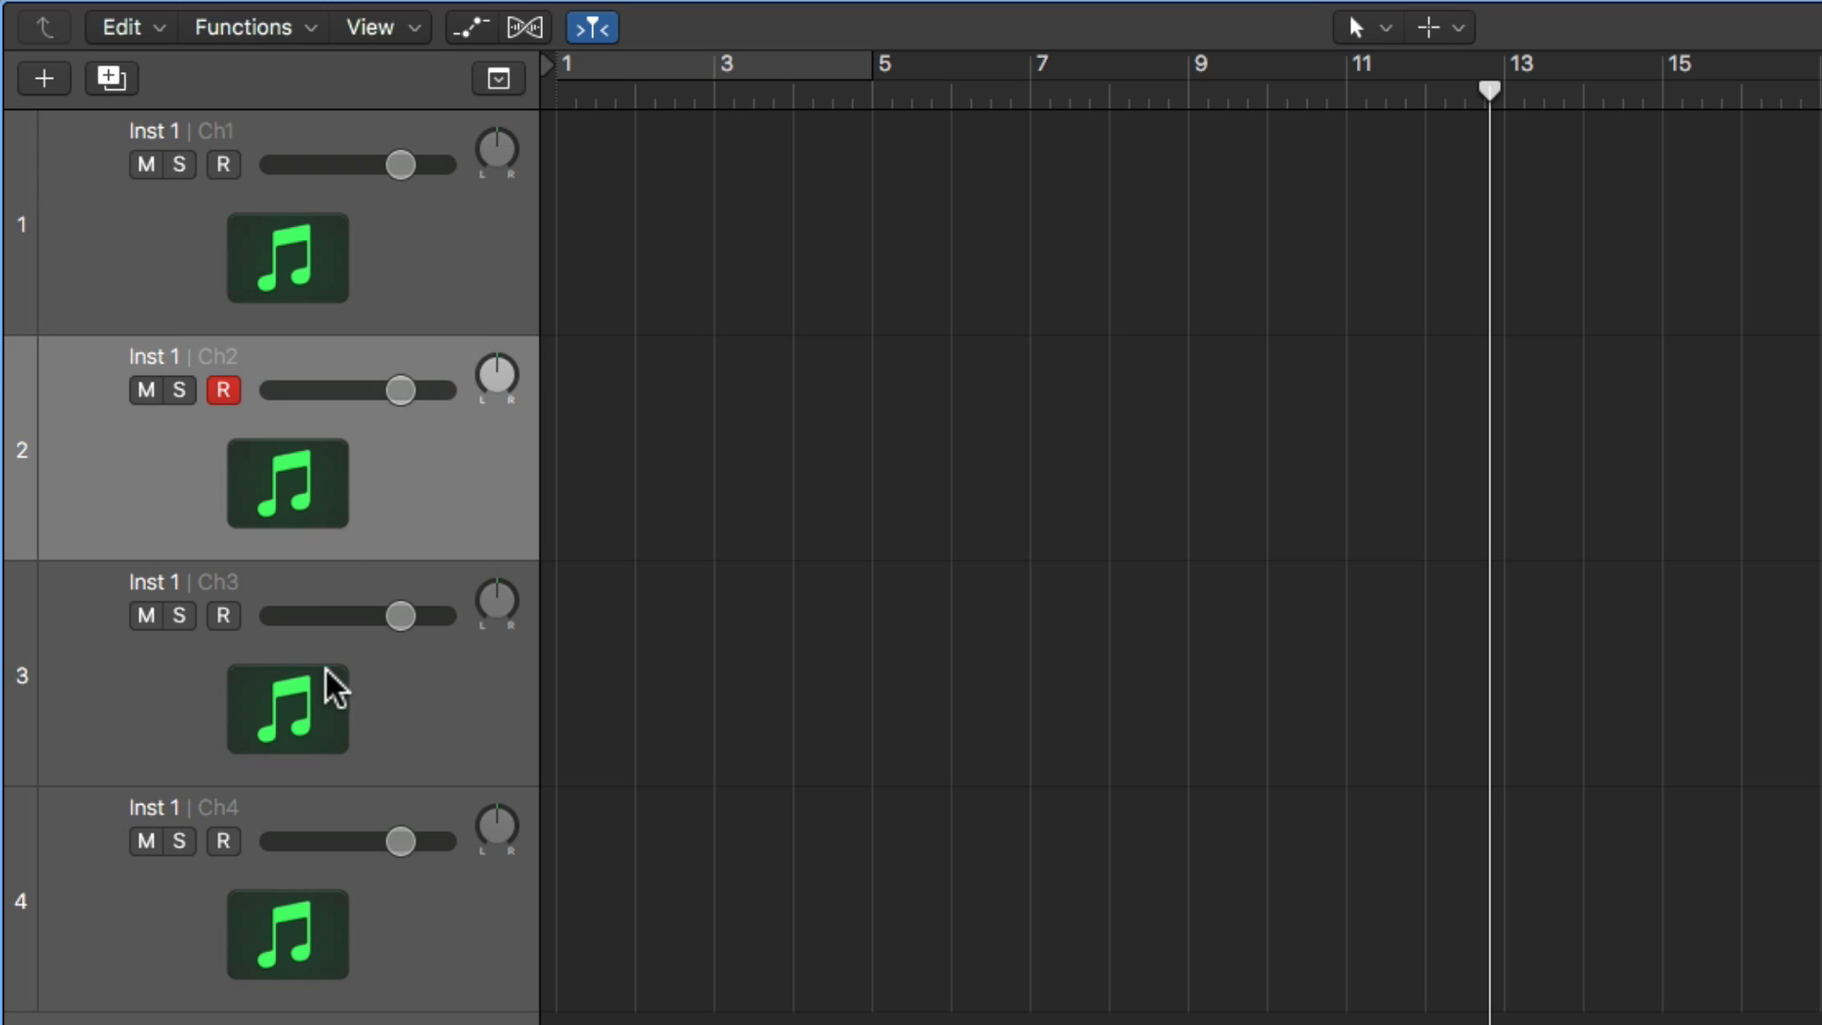
{"action": "left_click", "coordinate": [332, 683]}
{"action": "left_click", "coordinate": [329, 890]}
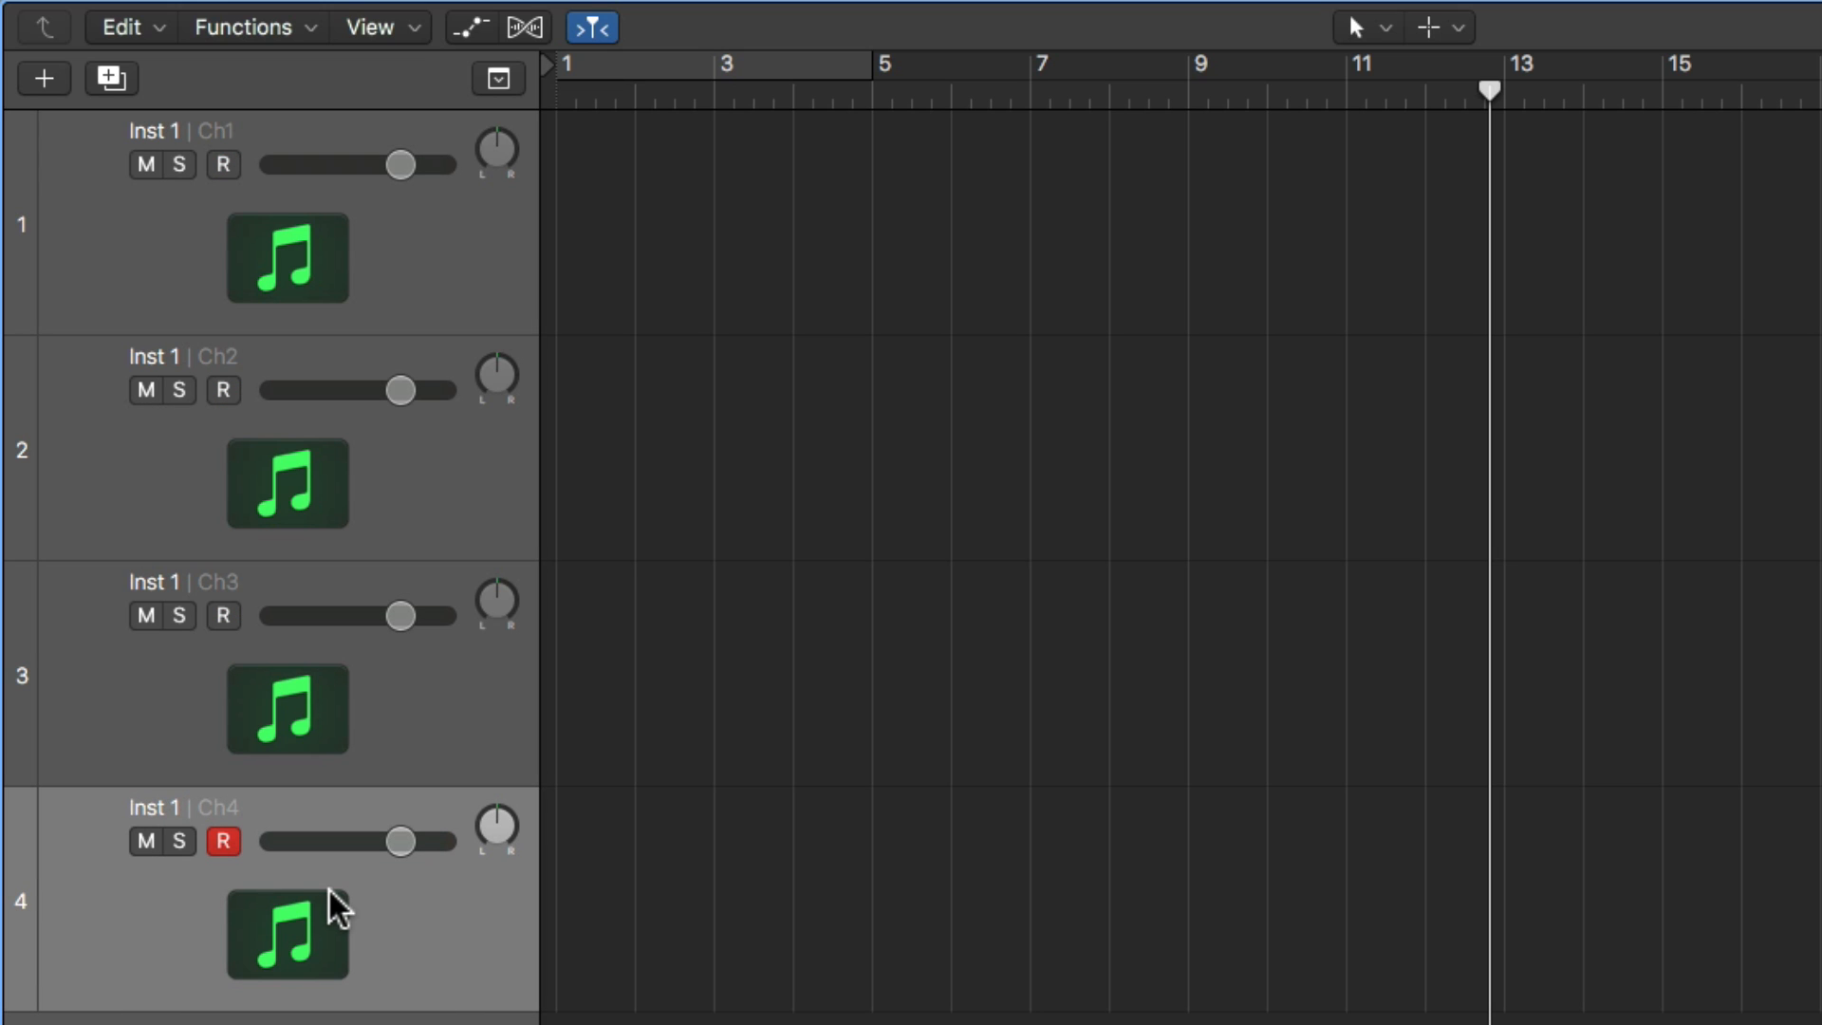
{"action": "left_click", "coordinate": [328, 313]}
Open the mixer and load the stereo EXS24 sampler on the Inst 1 channel strip.
{"action": "key", "text": "x"}
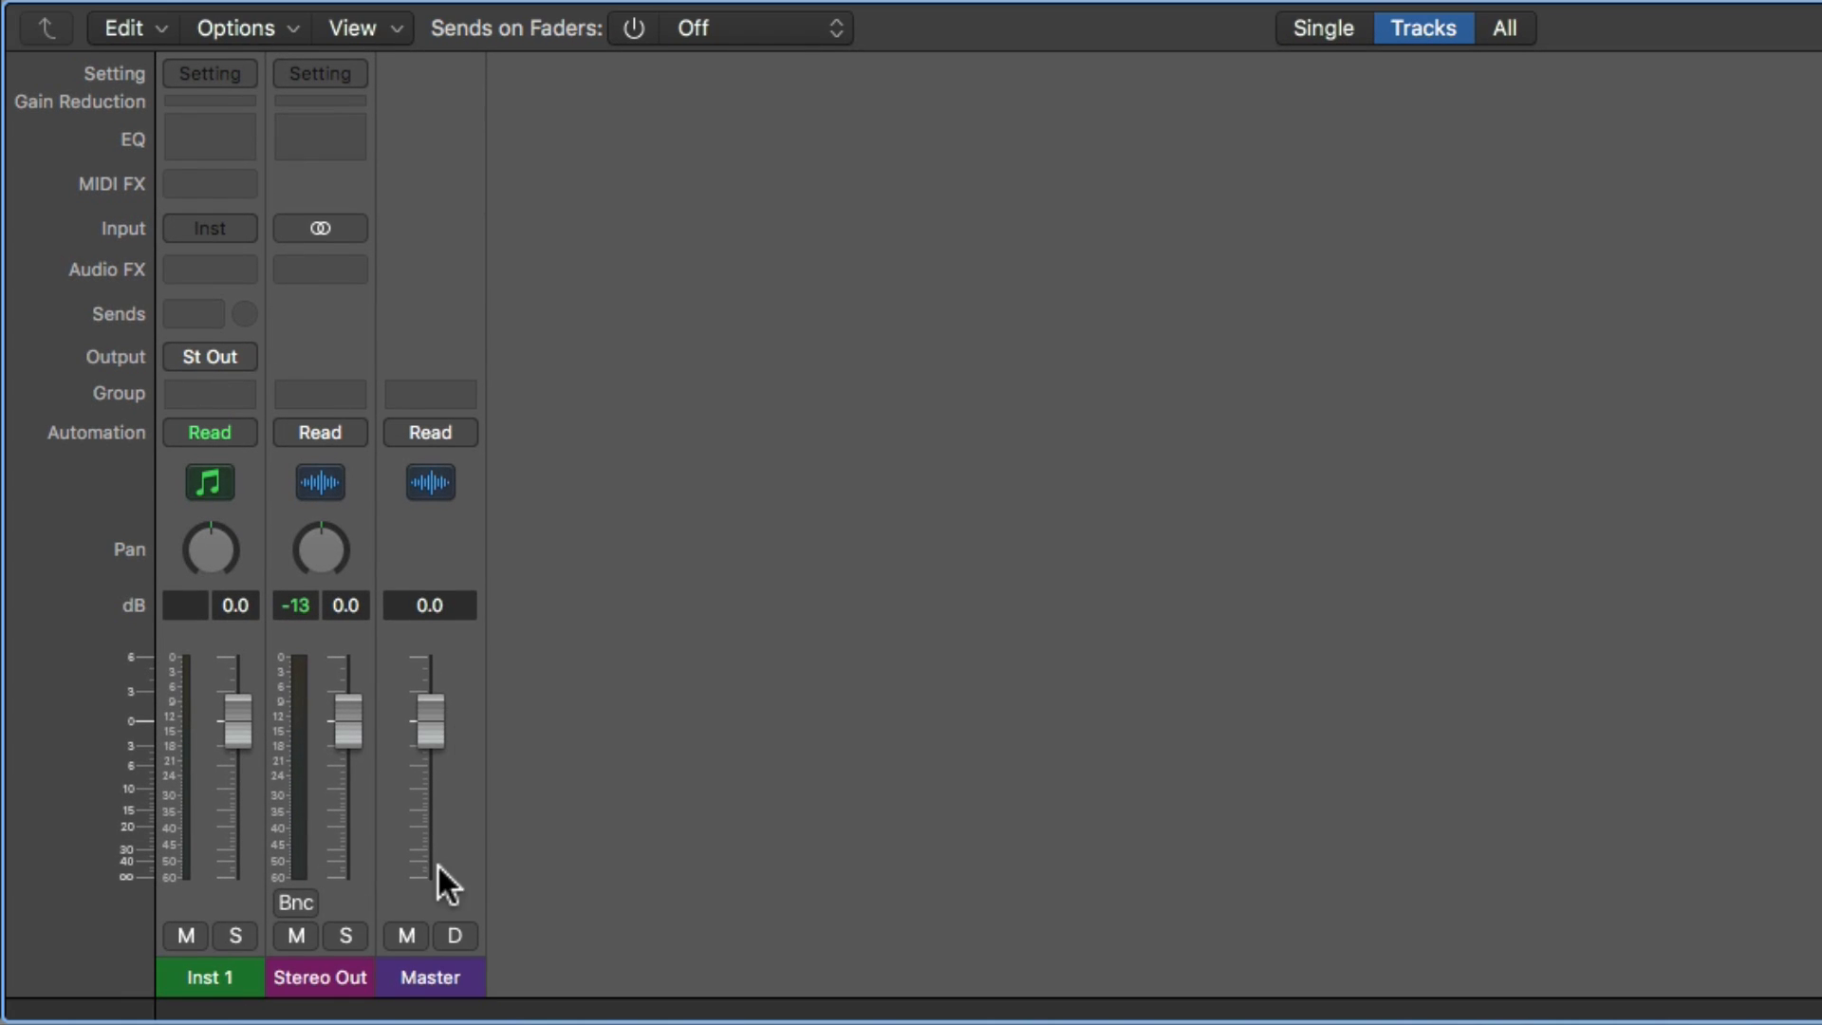
{"action": "left_click", "coordinate": [236, 977]}
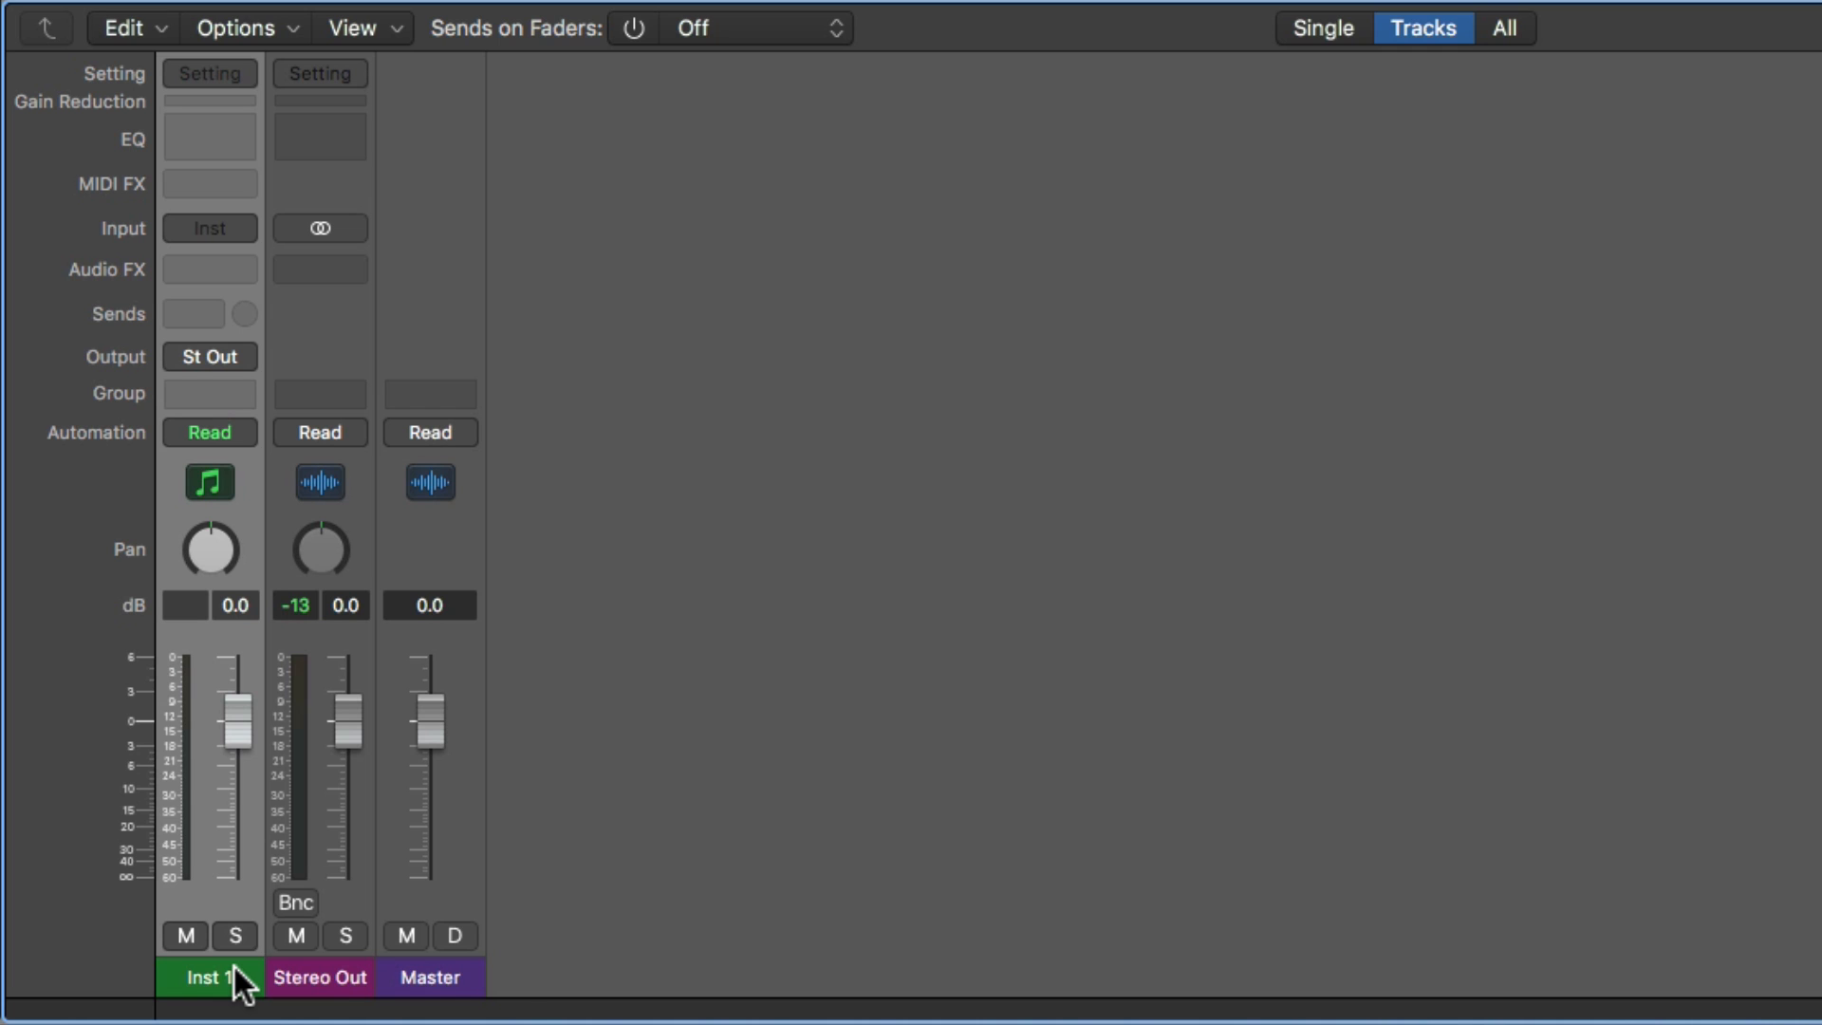
{"action": "left_click", "coordinate": [237, 234]}
{"action": "mouse_move", "coordinate": [338, 293]}
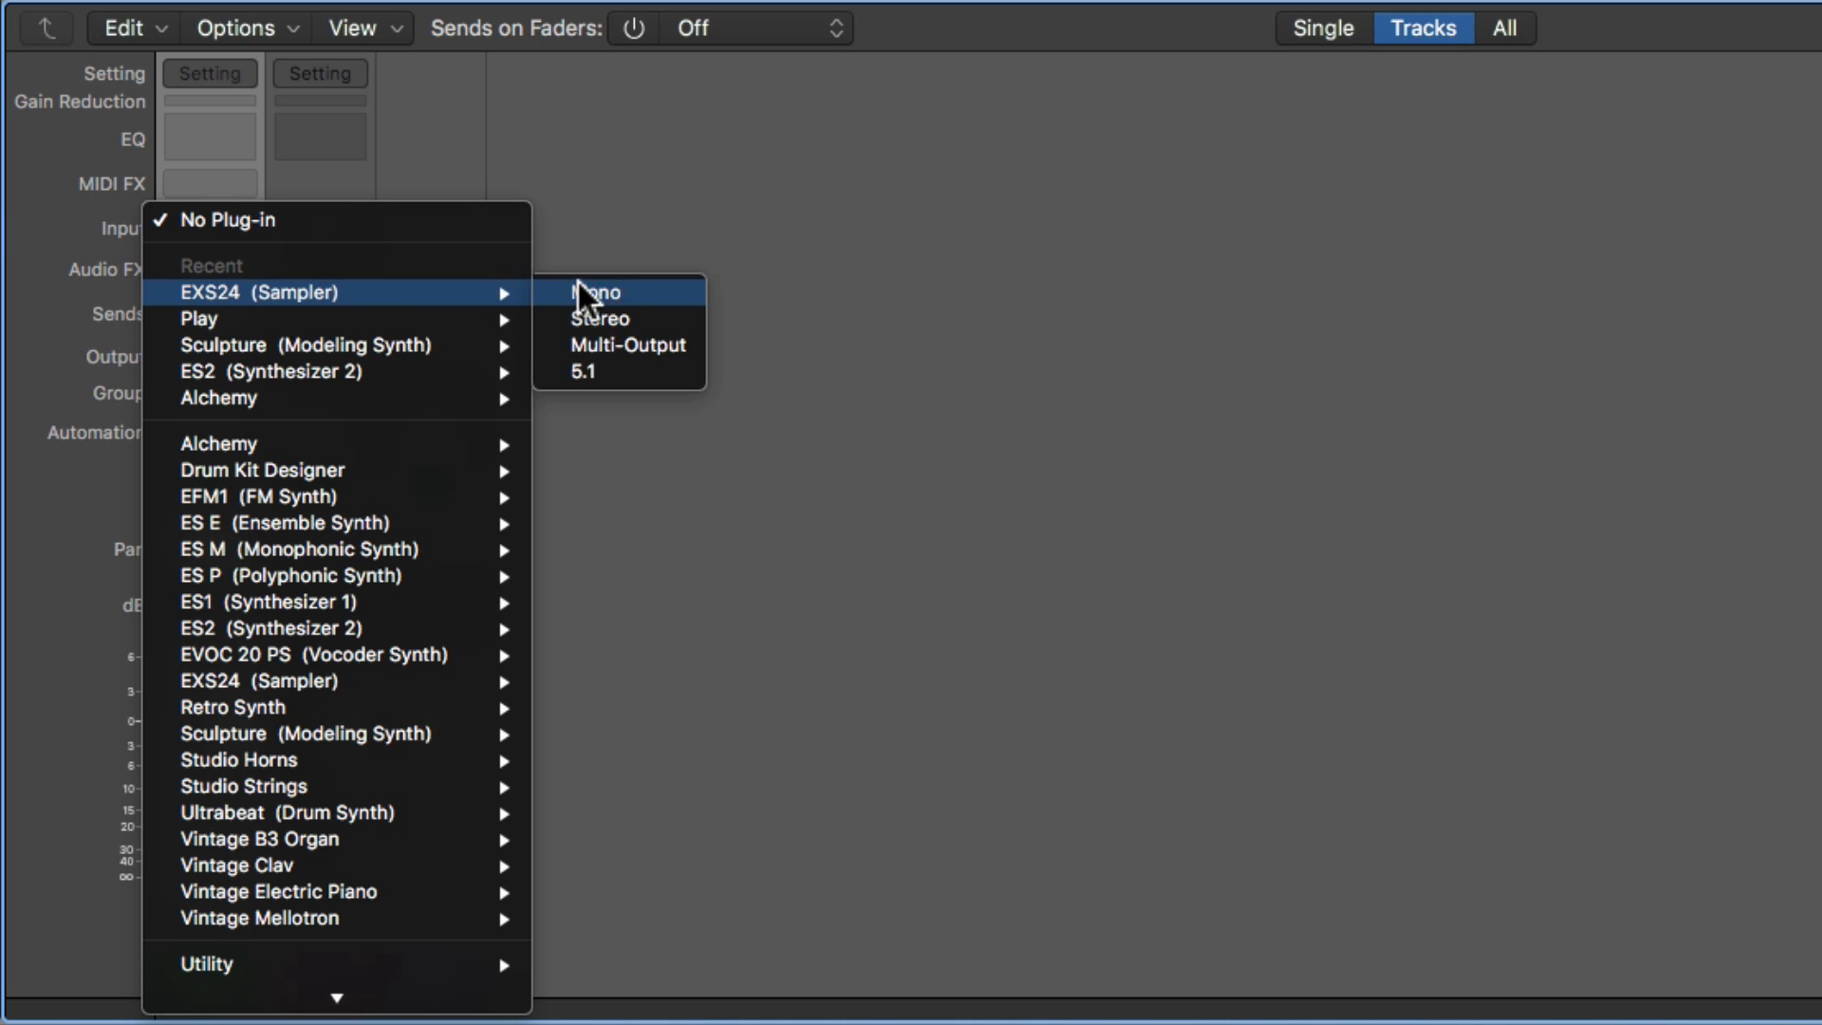
{"action": "left_click", "coordinate": [628, 318]}
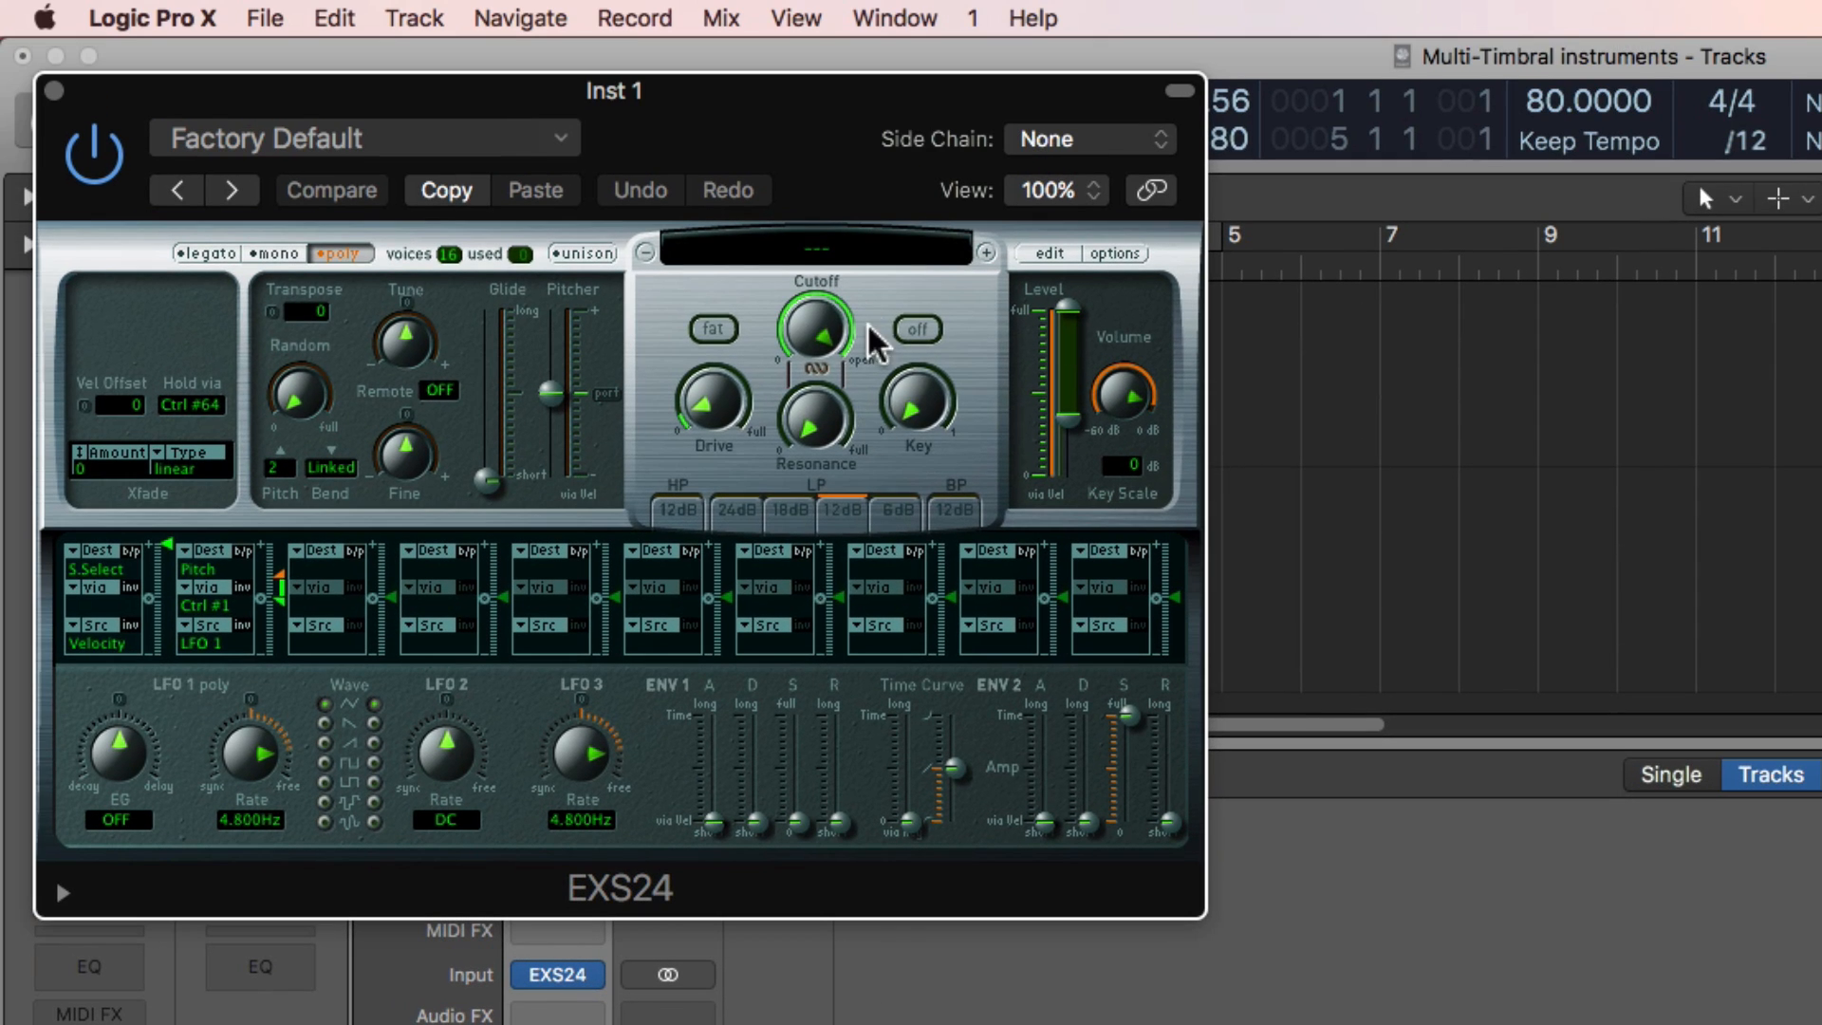
Load the Grand Piano sampler instrument into EXS24.
{"action": "left_click", "coordinate": [814, 251]}
{"action": "mouse_move", "coordinate": [866, 573]}
{"action": "mouse_move", "coordinate": [1017, 565]}
{"action": "left_click", "coordinate": [1414, 600]}
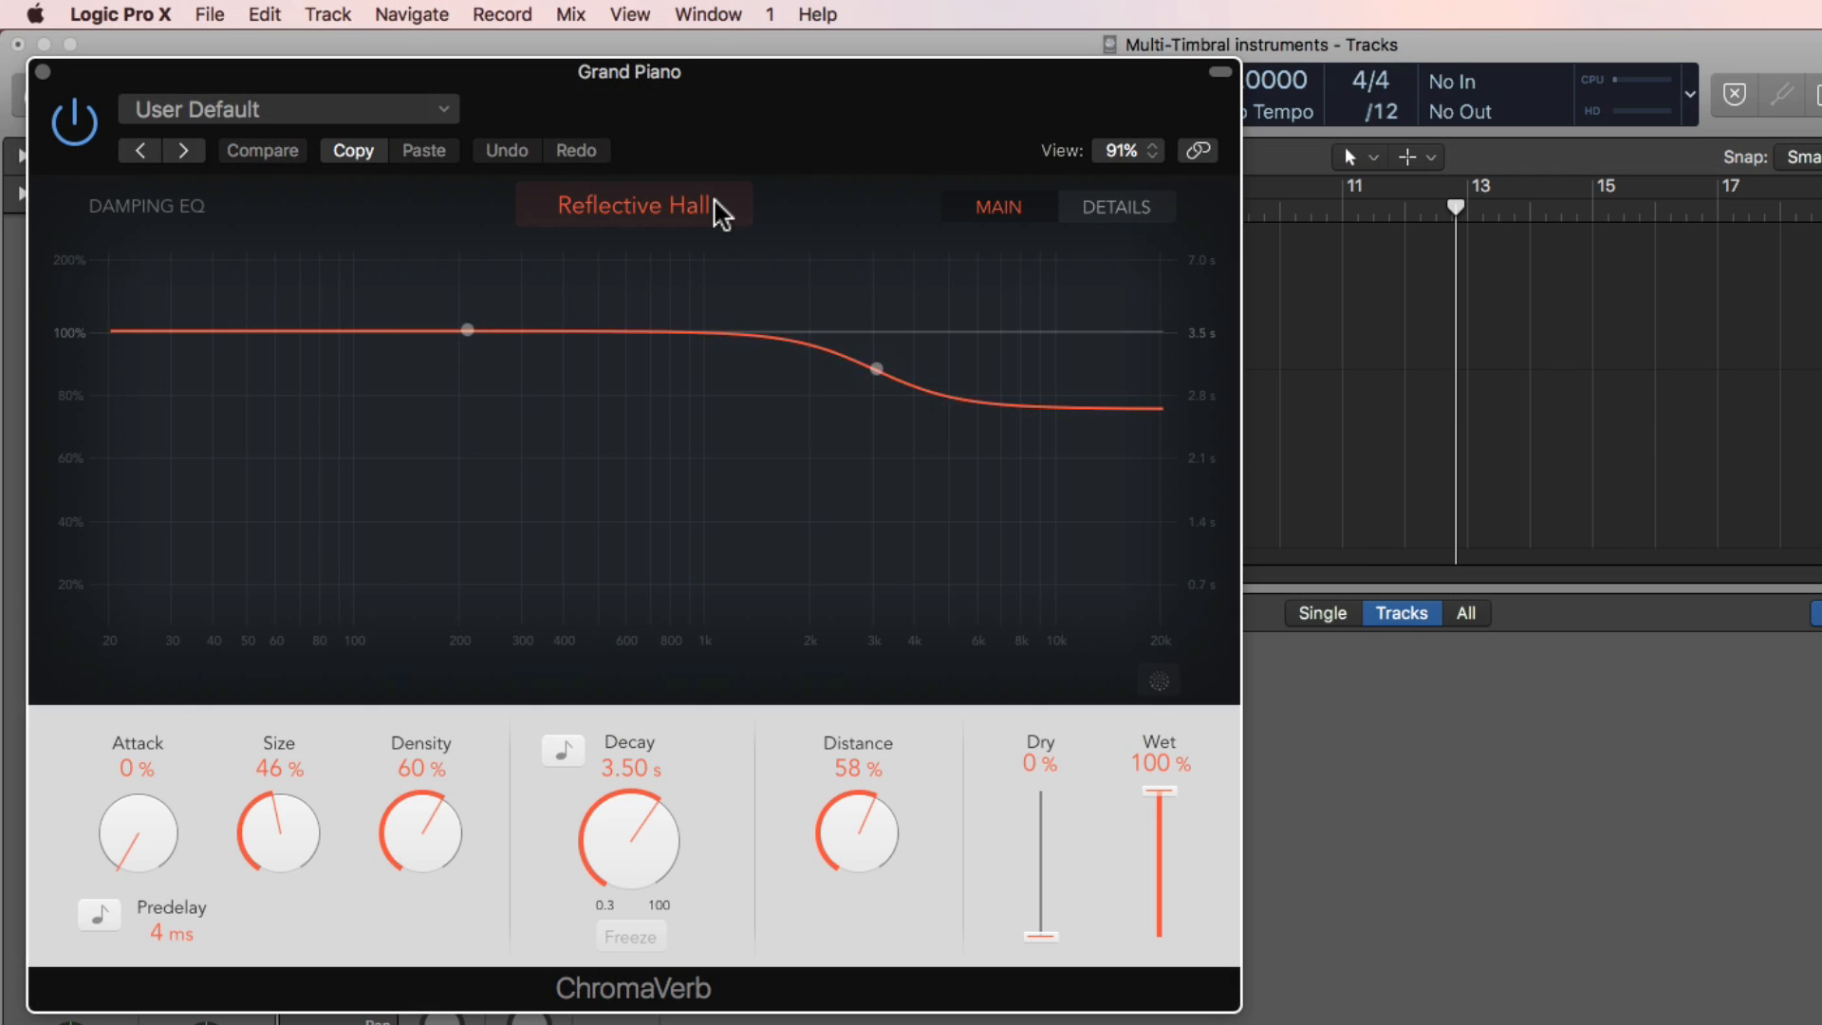
Change the ChromaVerb room type to Concert Hall and close the plug-in window.
{"action": "left_click", "coordinate": [721, 211]}
{"action": "left_click", "coordinate": [645, 328]}
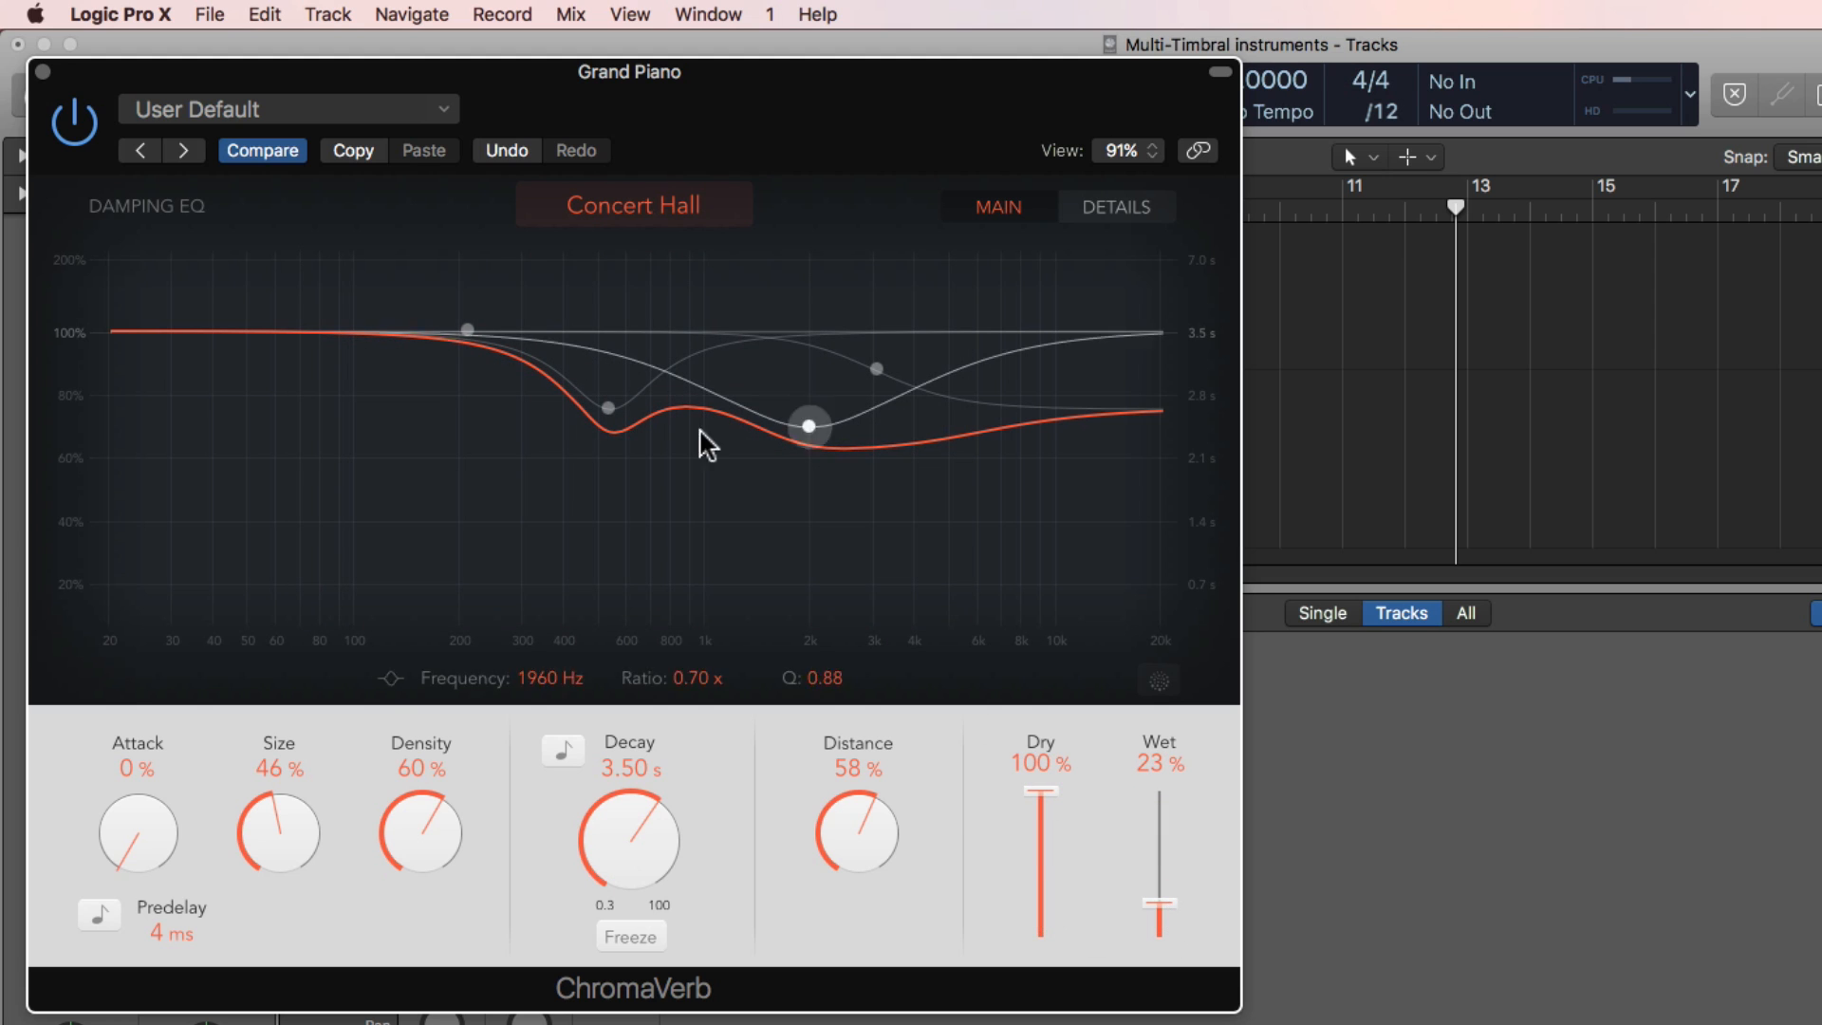
{"action": "left_click", "coordinate": [43, 71]}
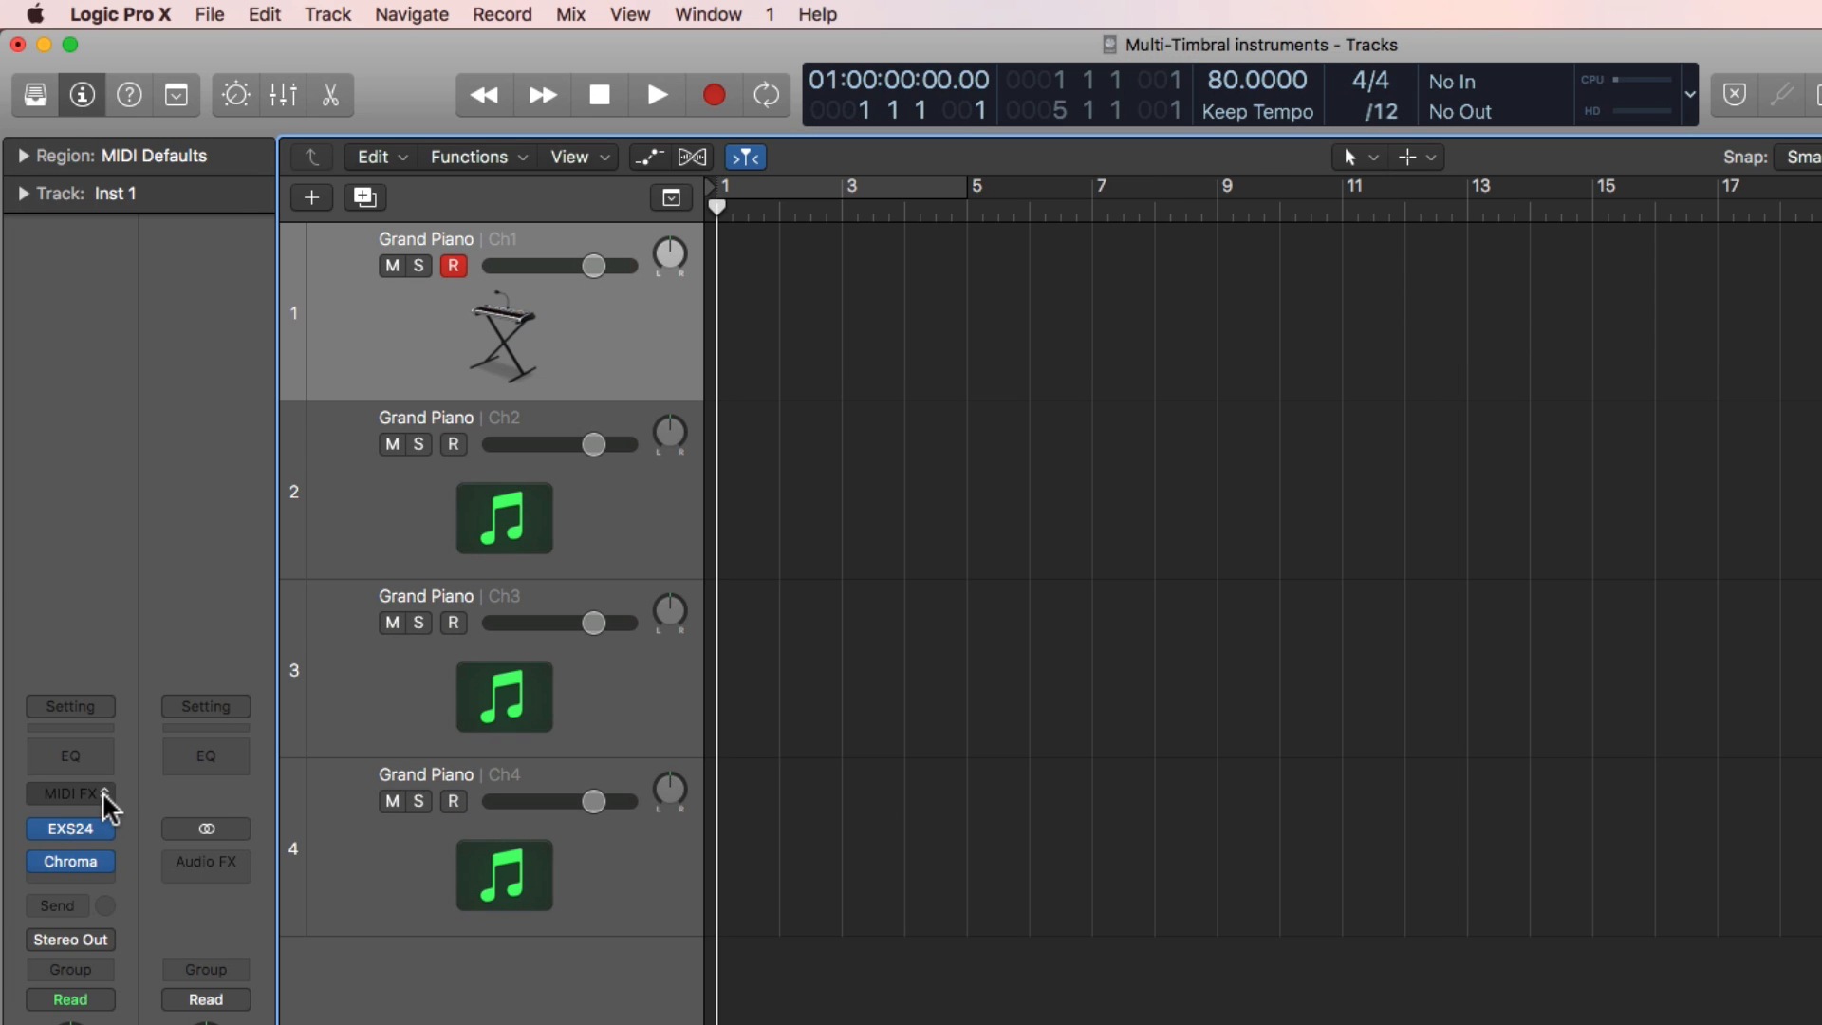
Insert an Arpeggiator MIDI effect on the instrument channel and step through the four tracks to check their shared channel strip.
{"action": "left_click", "coordinate": [105, 795]}
{"action": "left_click", "coordinate": [114, 823]}
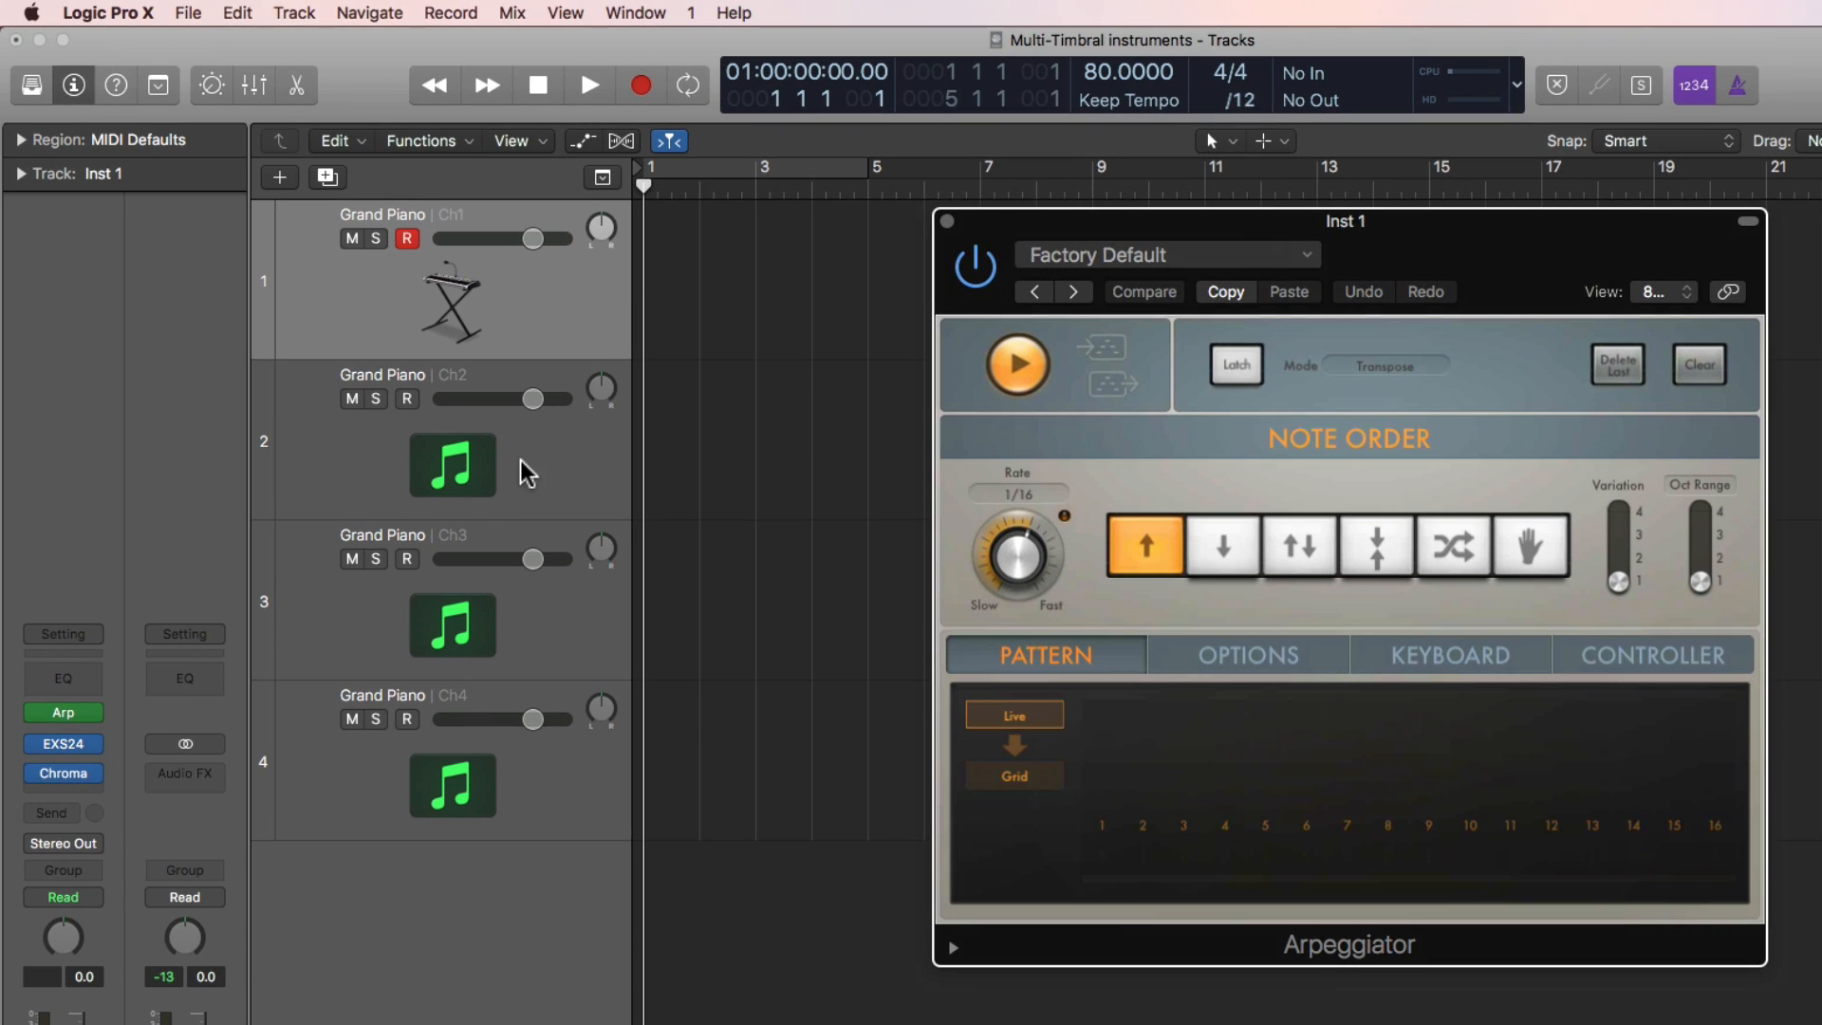
{"action": "left_click", "coordinate": [520, 459]}
{"action": "key", "text": "Down"}
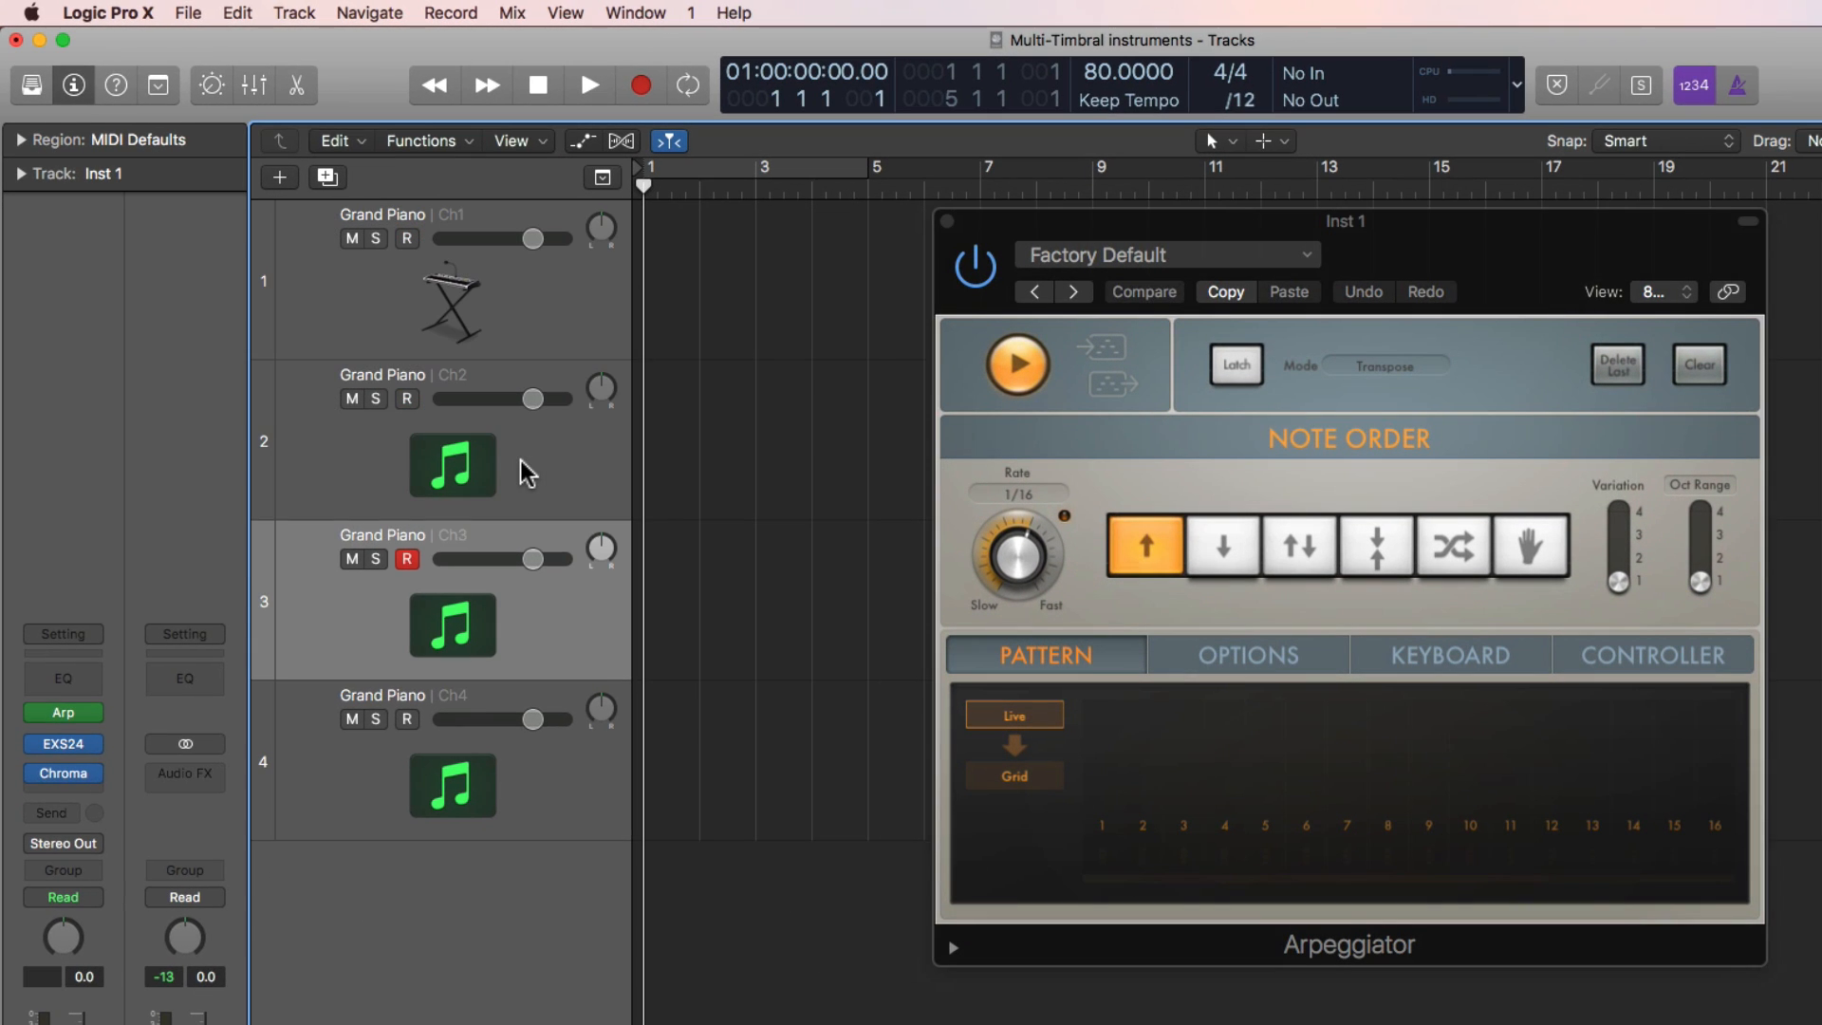
{"action": "key", "text": "Down"}
{"action": "key", "text": "Up"}
{"action": "key", "text": "Up"}
{"action": "key", "text": "Up"}
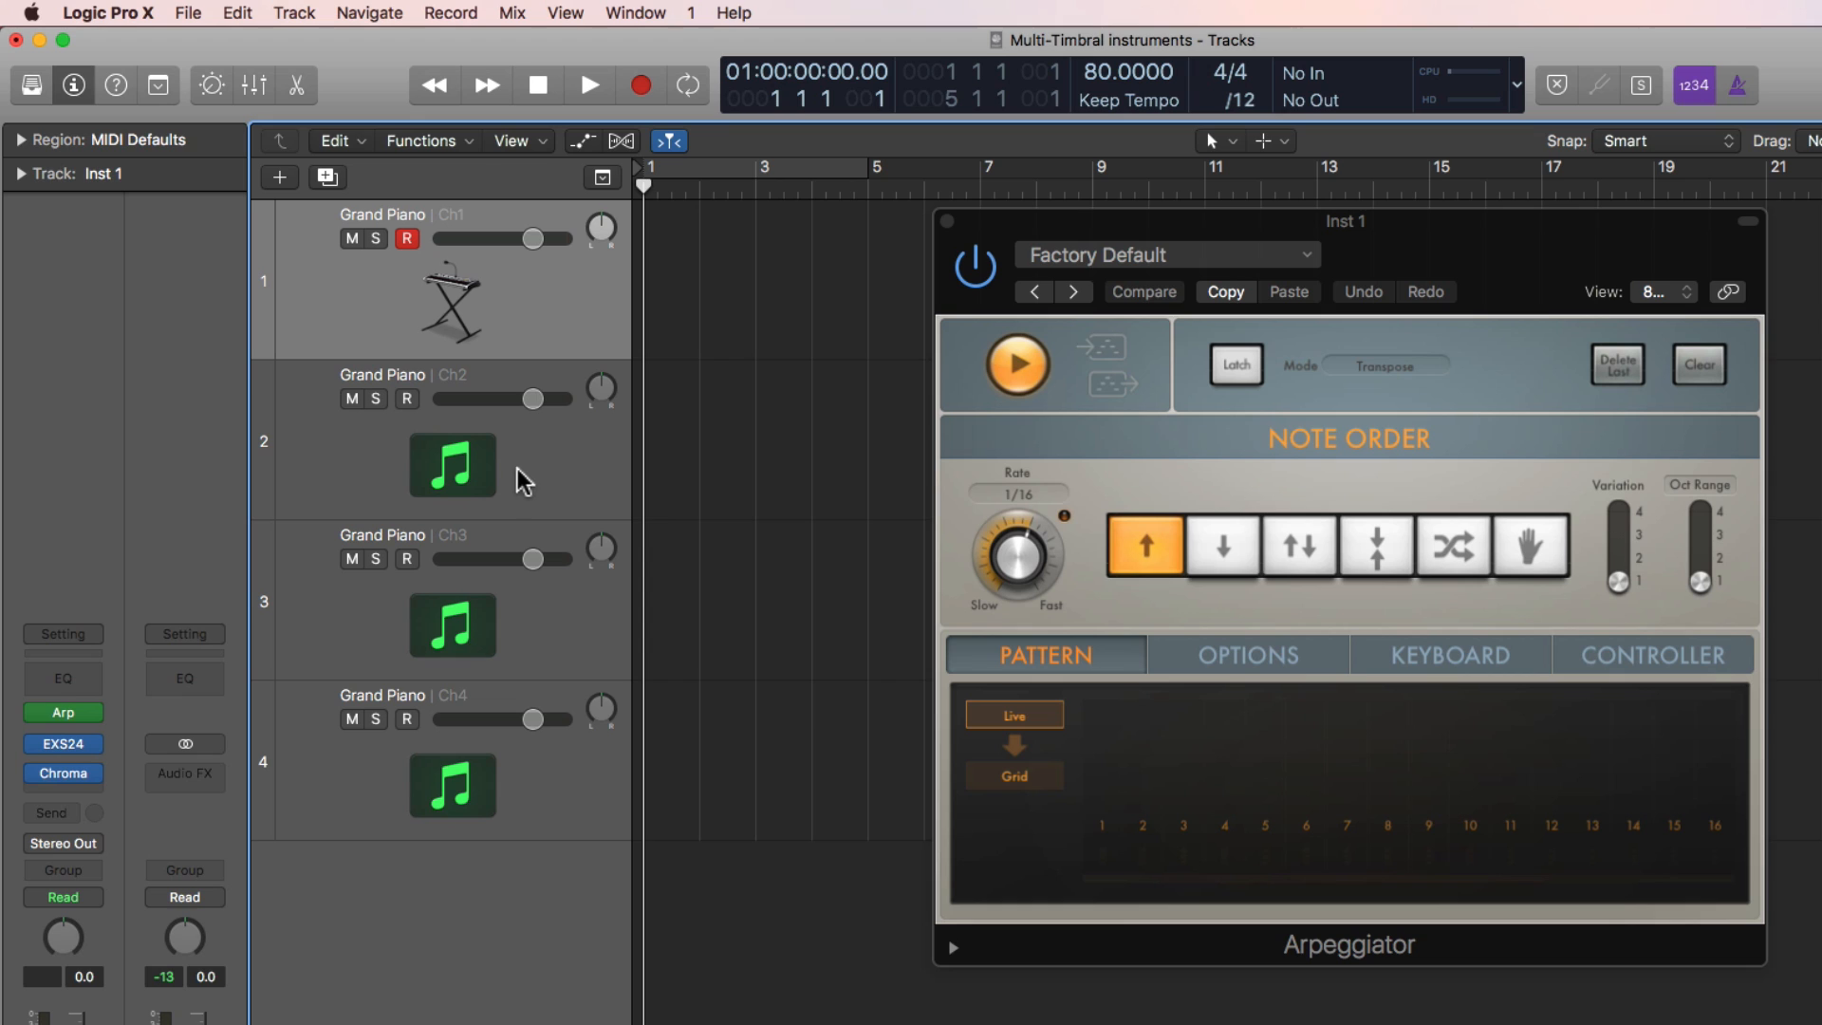
Remove the Arpeggiator from the instrument's channel strip.
{"action": "left_click", "coordinate": [95, 723]}
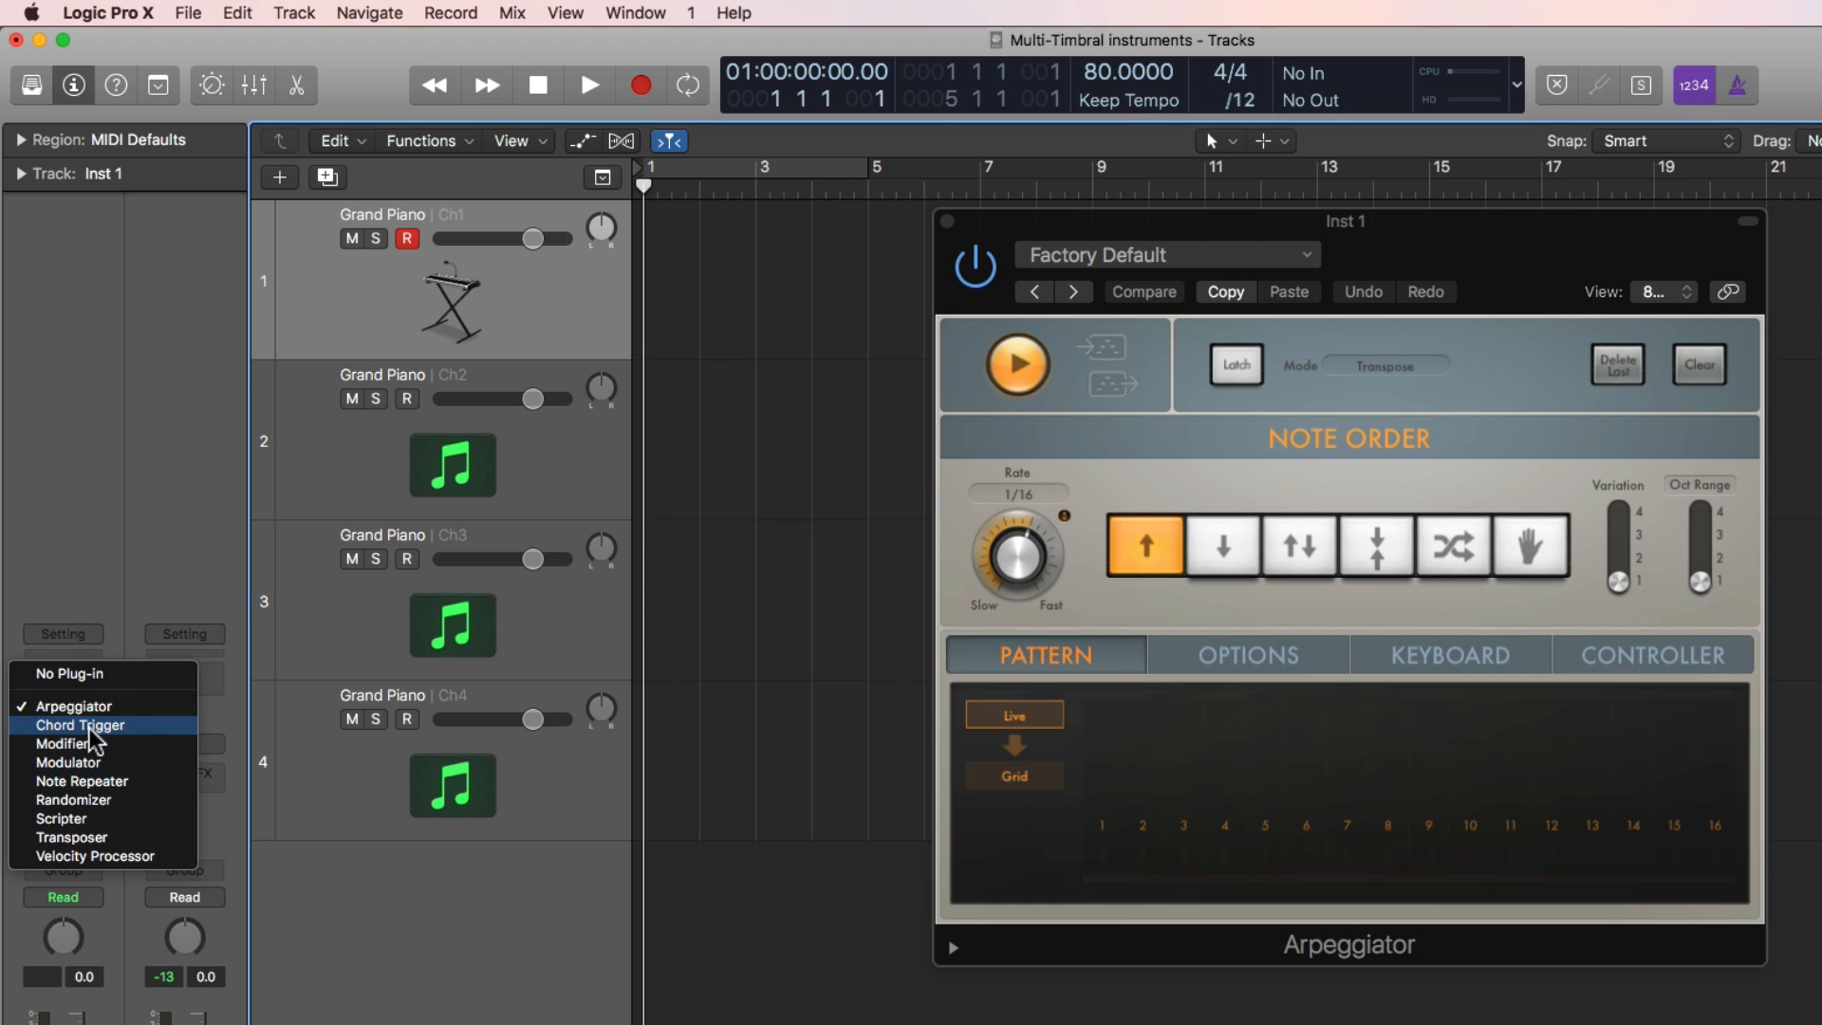
{"action": "left_click", "coordinate": [95, 675]}
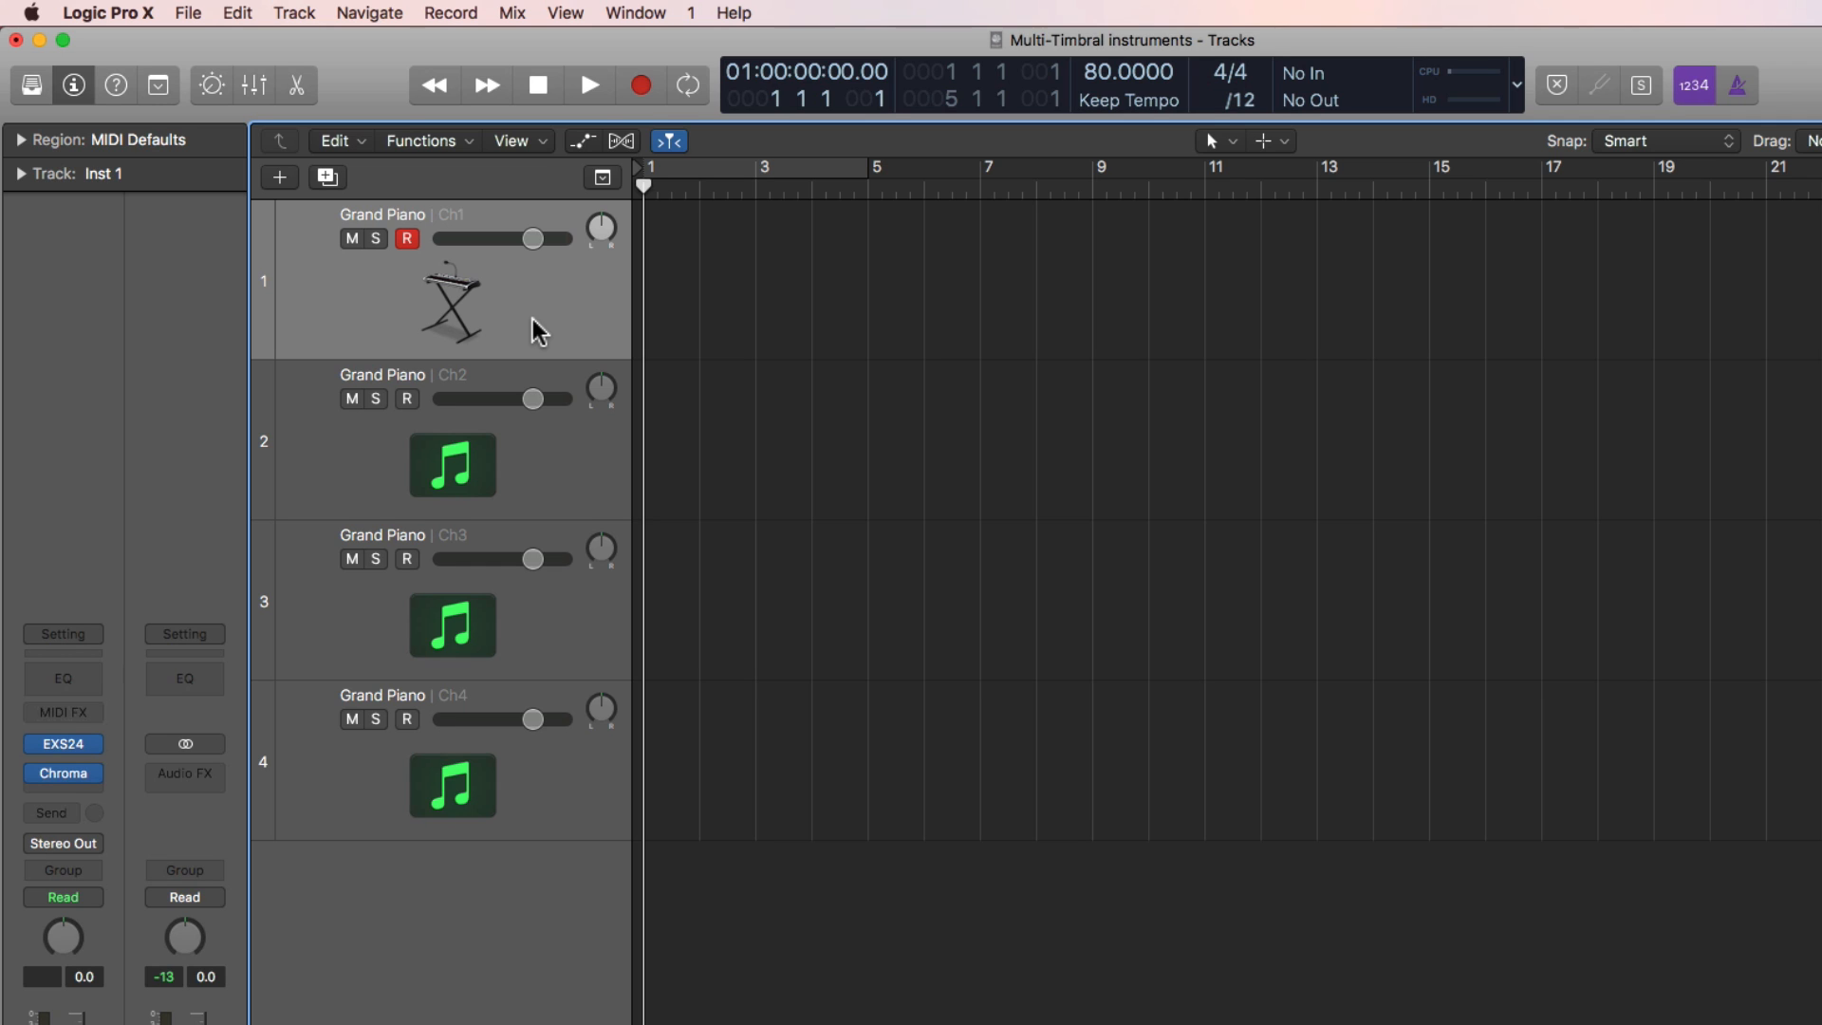
Record the left hand arpeggios on track 1 and the right hand low chords on track 2.
{"action": "key", "text": "r"}
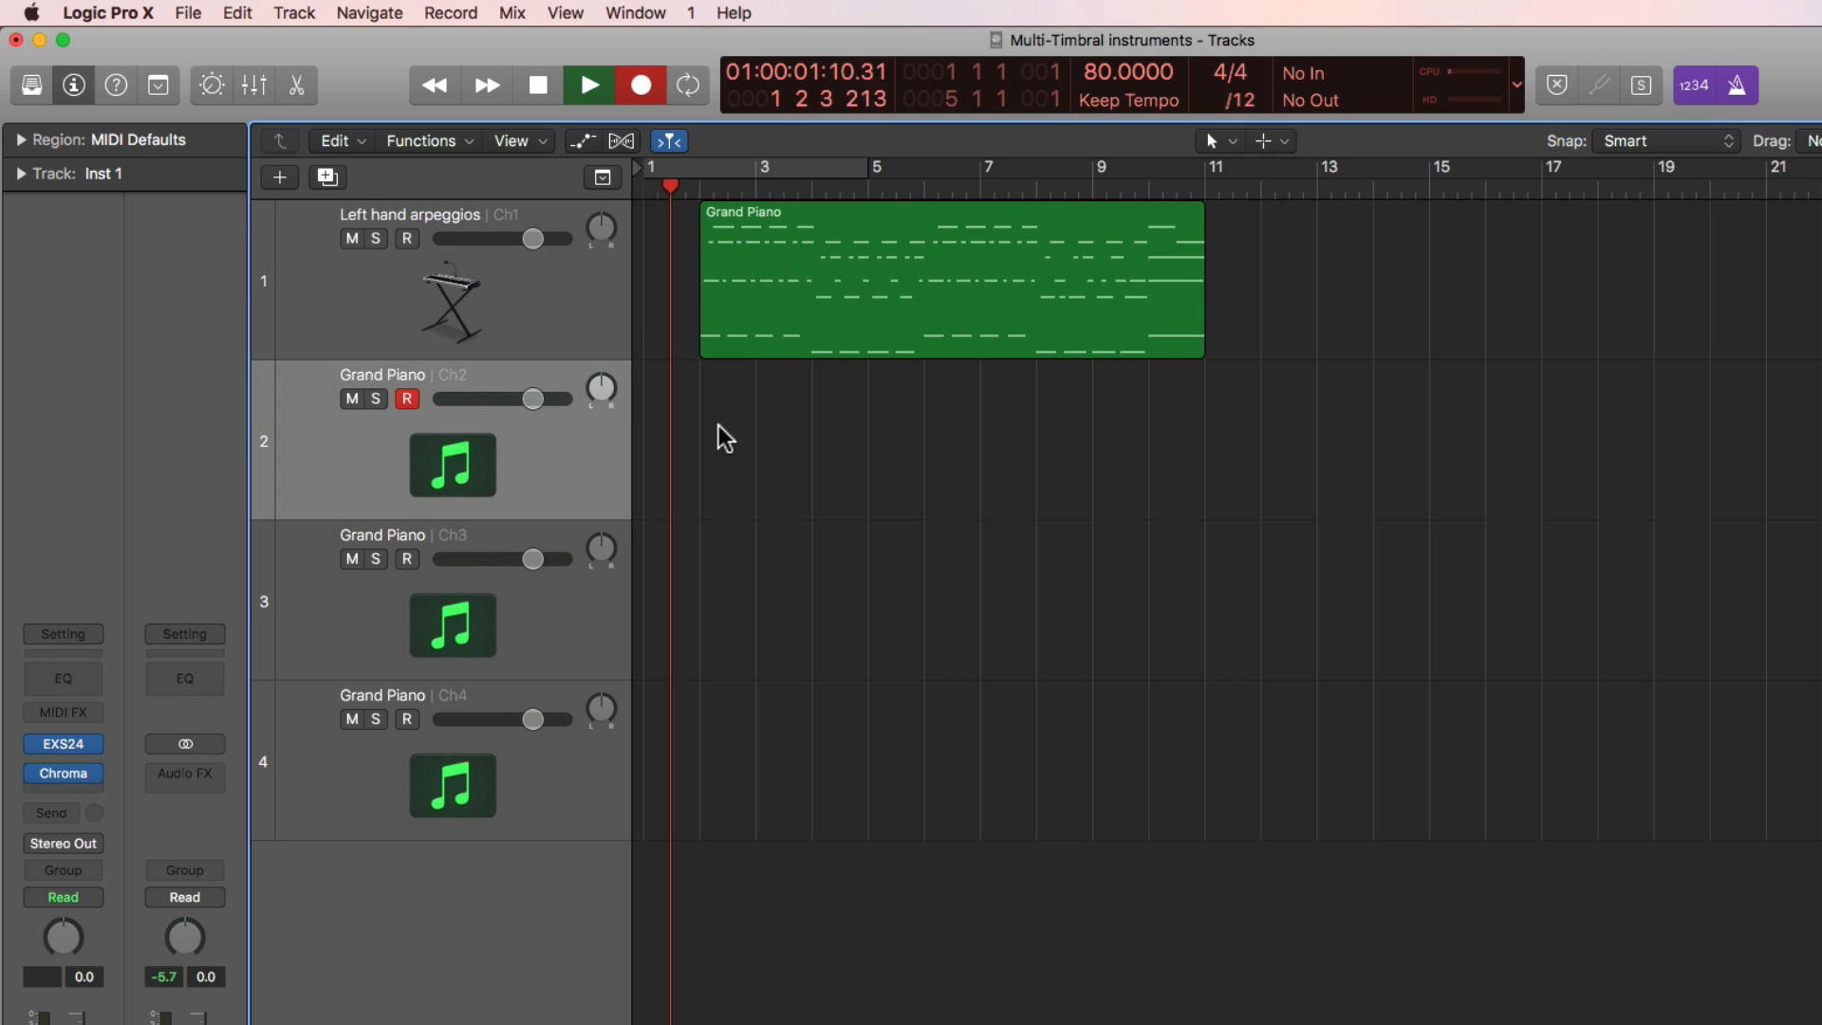
{"action": "key", "text": "r"}
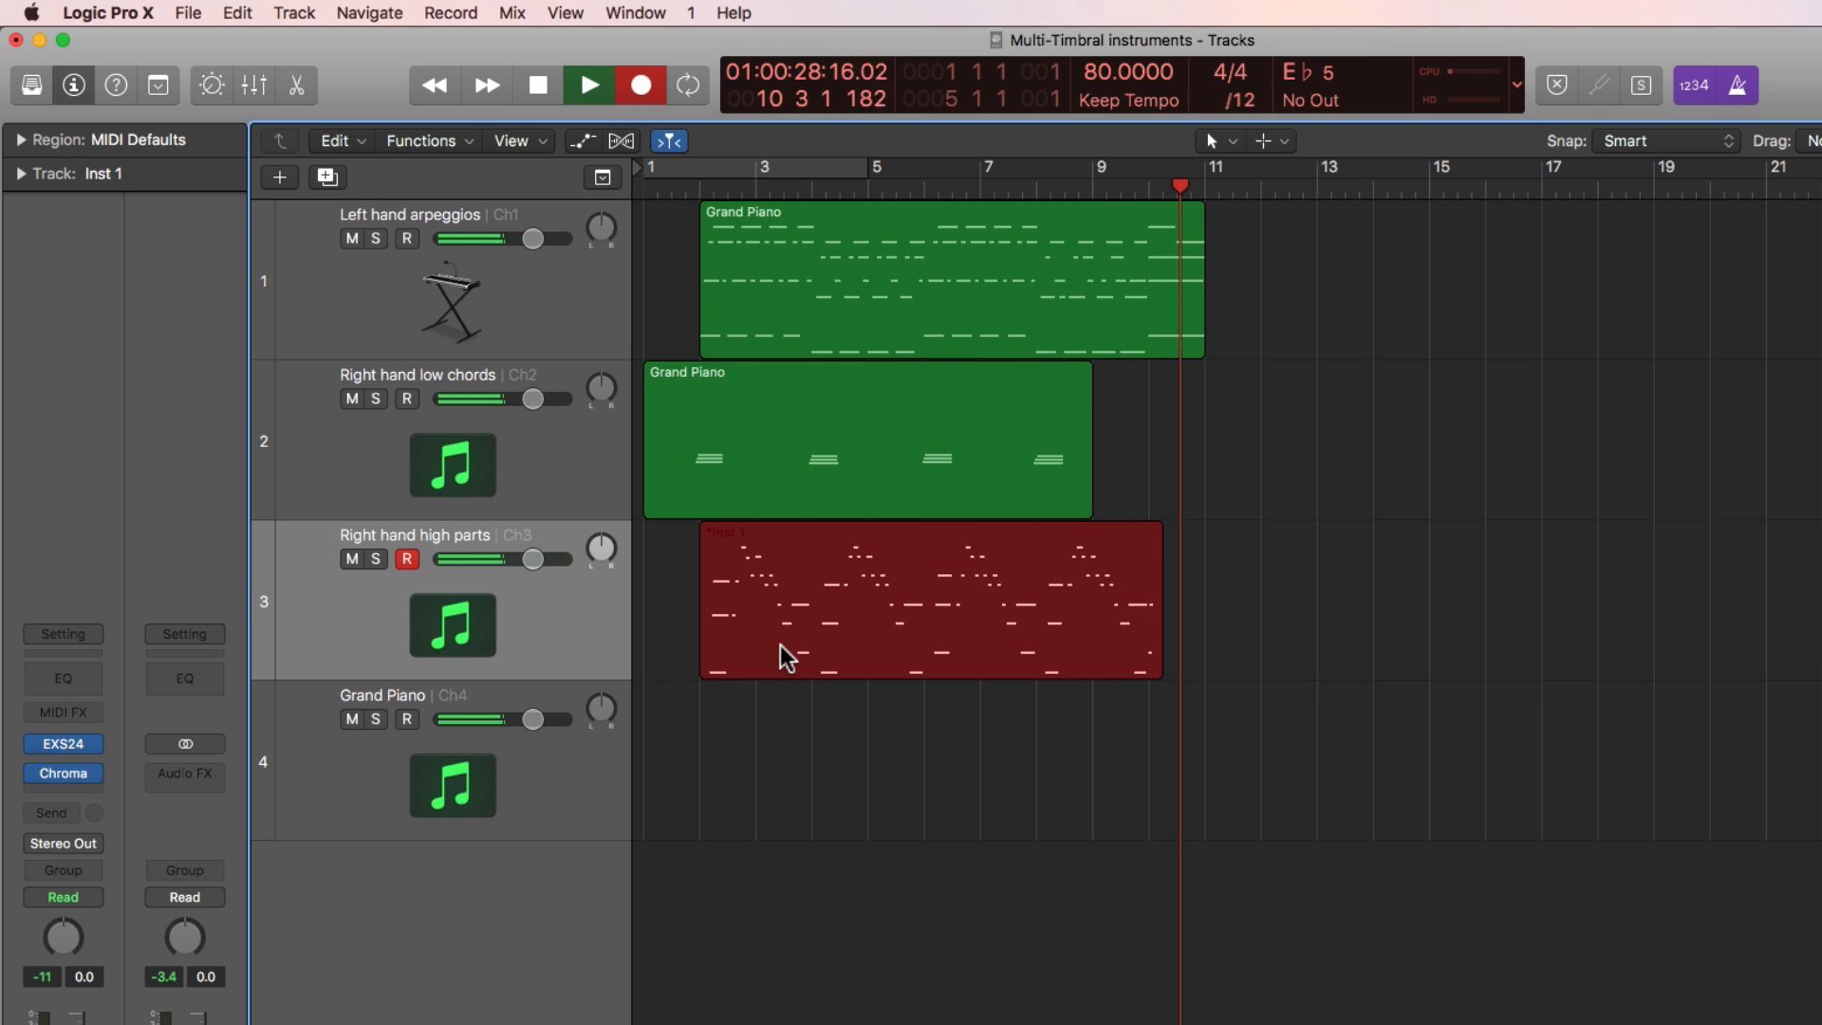
Discard the current take on the Right hand high parts track and record the part again from the start.
{"action": "key", "text": "super+period"}
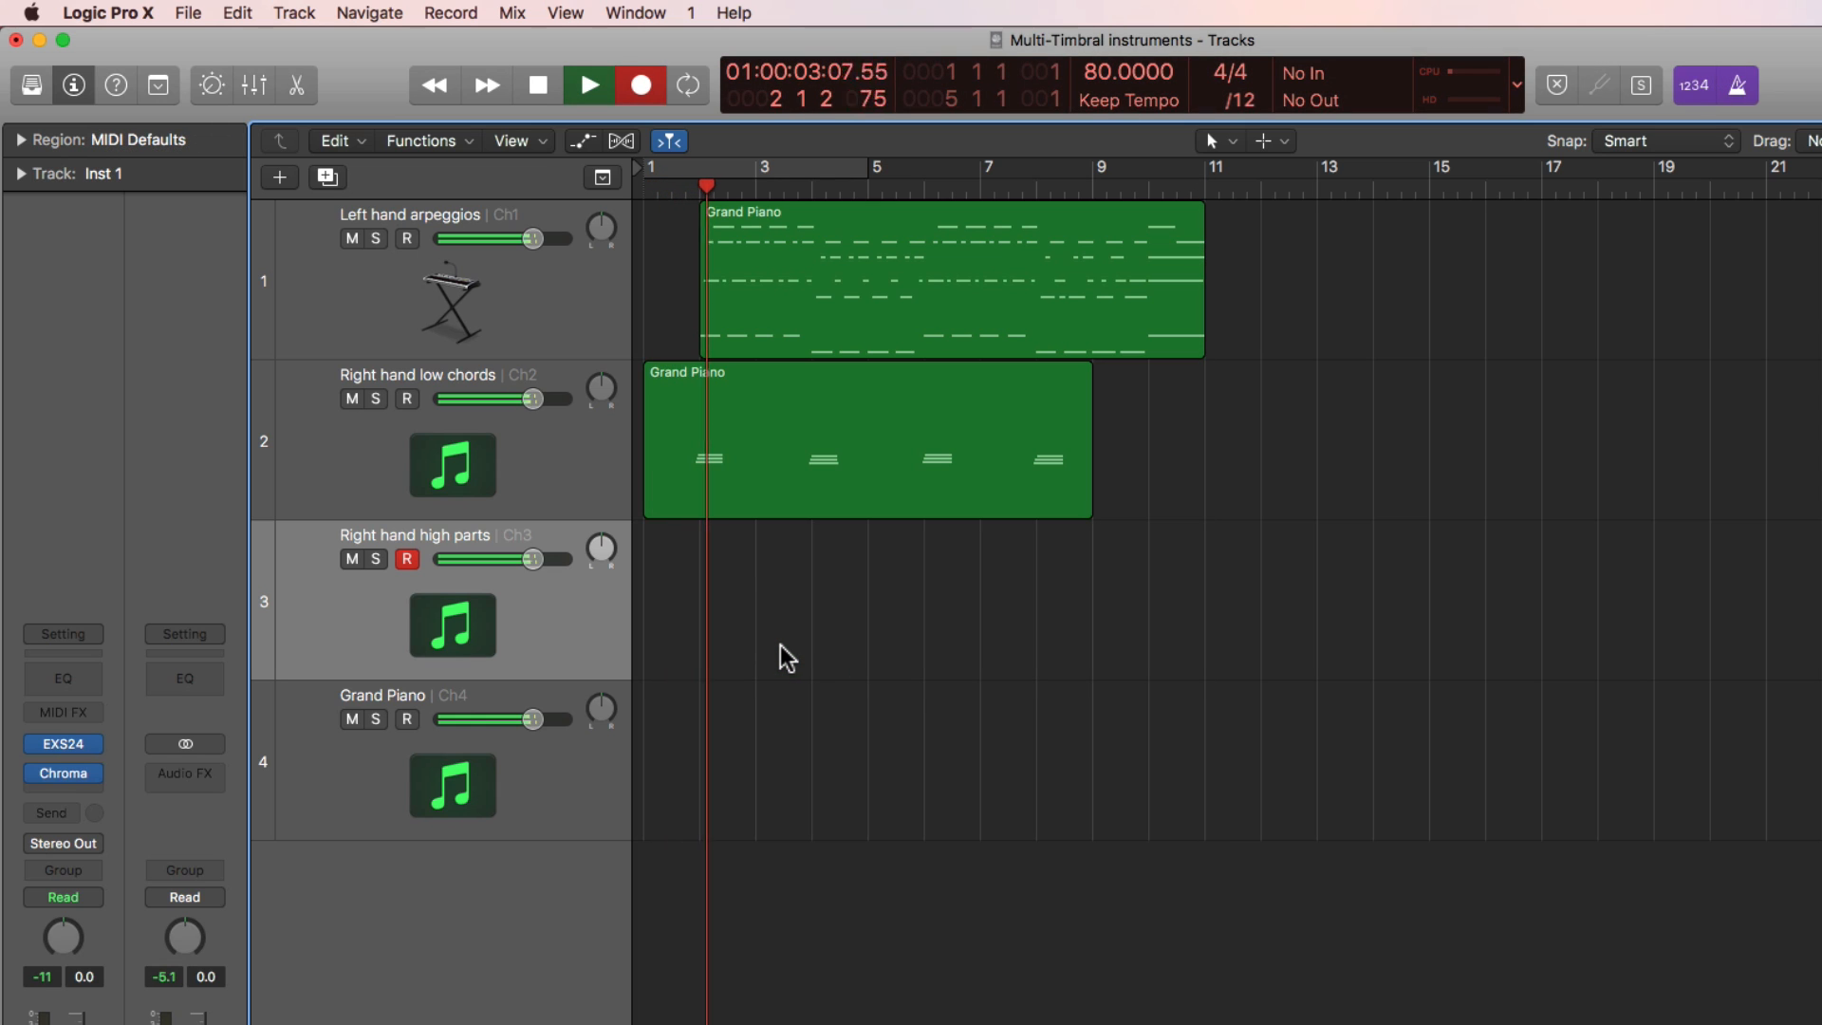
{"action": "key", "text": "r"}
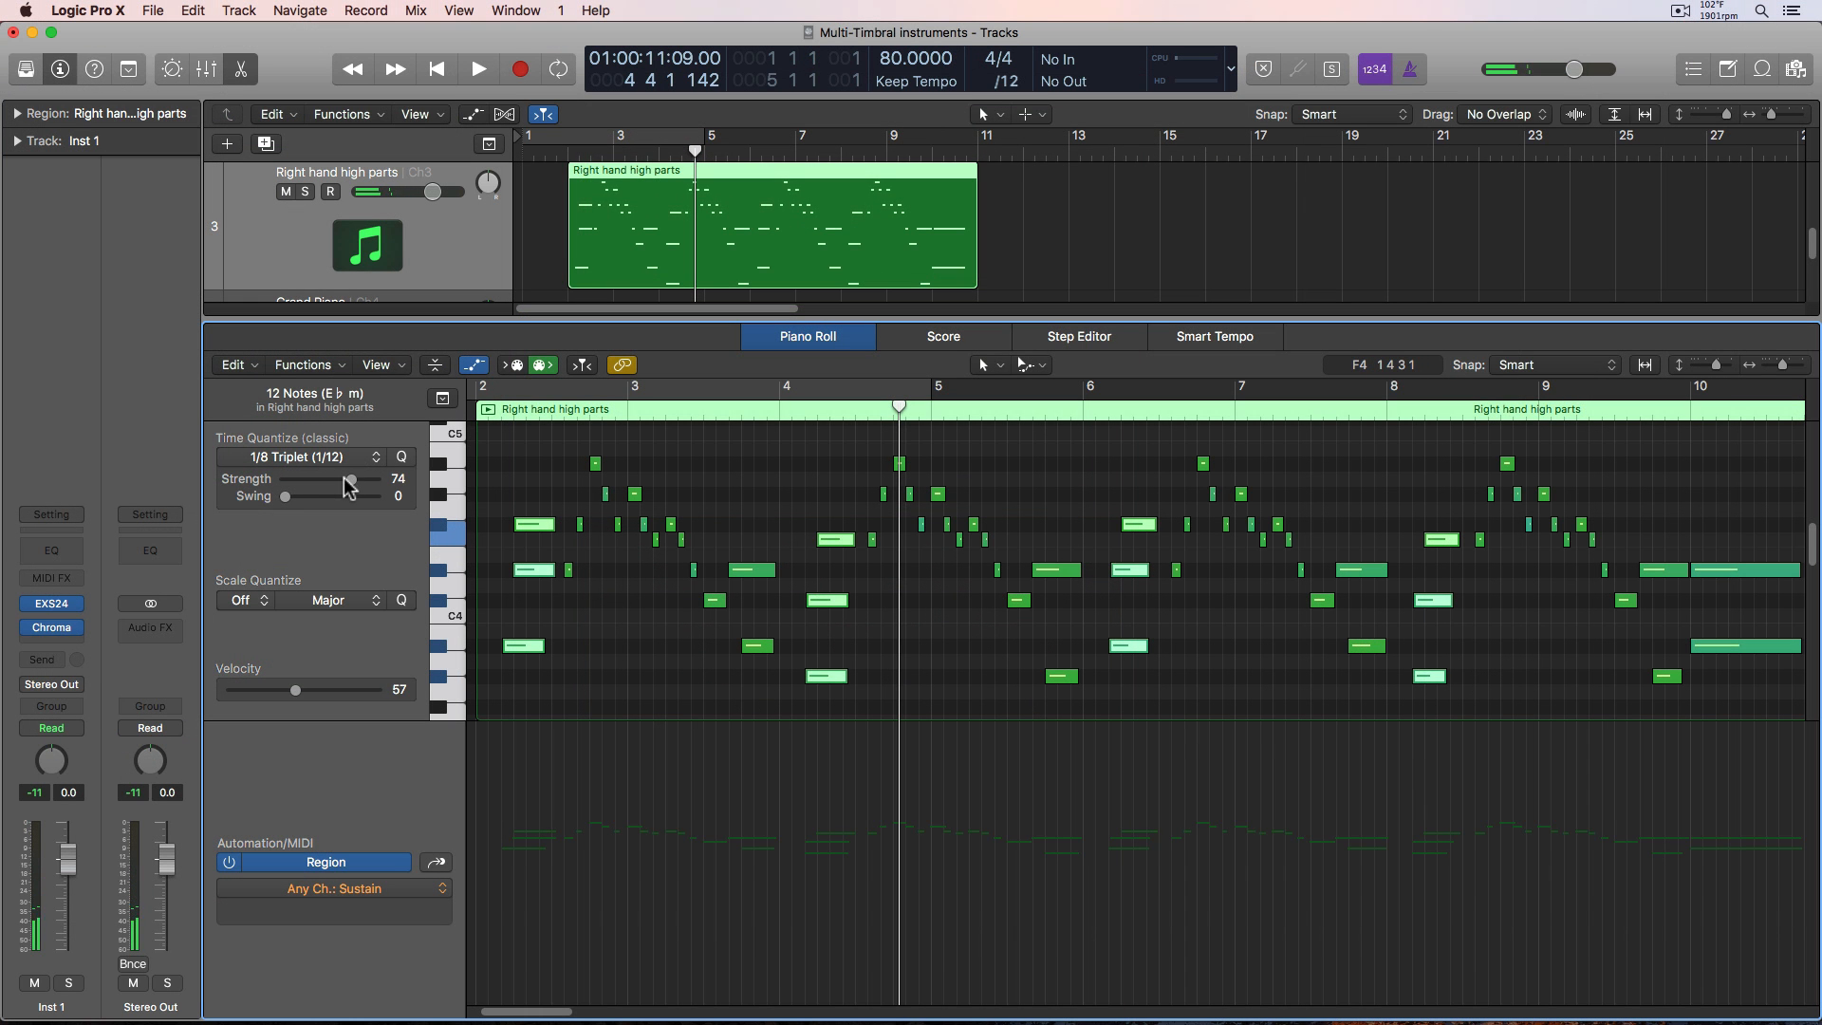
Play back the Right hand high parts region in the Piano Roll, close the editor and return the playhead to the start.
{"action": "left_click", "coordinate": [658, 680]}
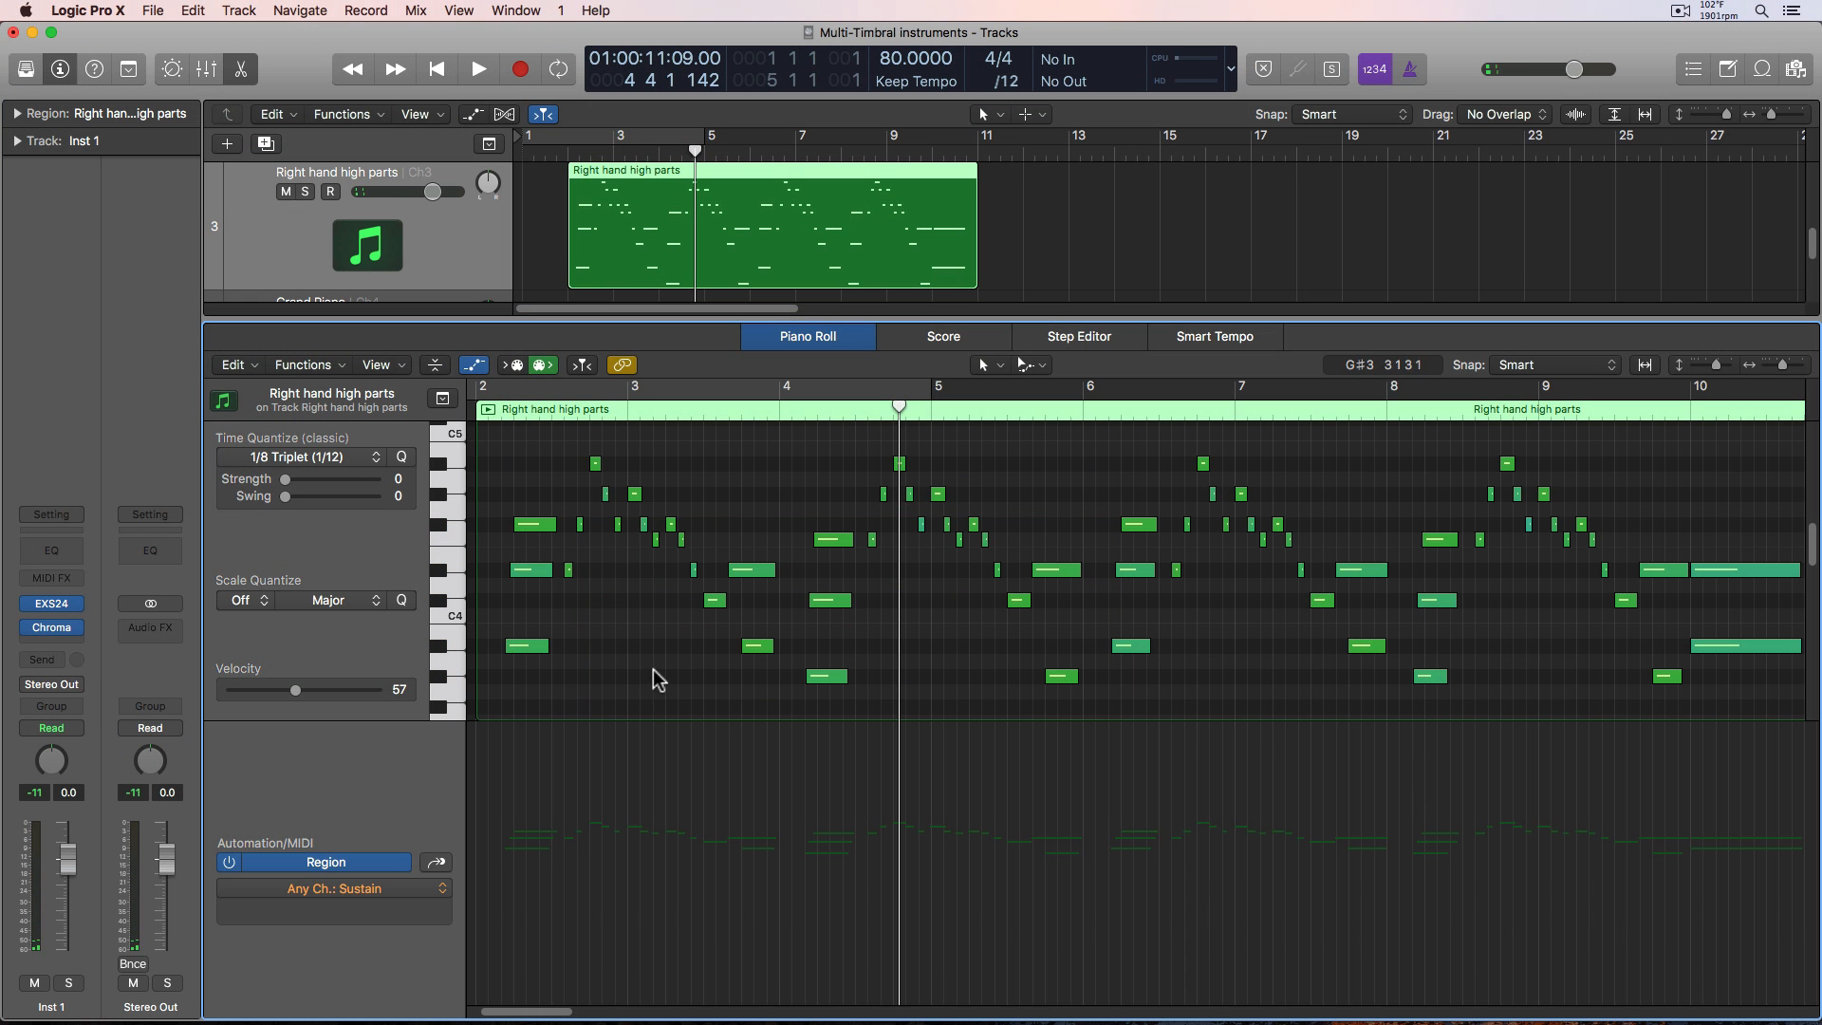
{"action": "left_click", "coordinate": [491, 413]}
{"action": "key", "text": "space"}
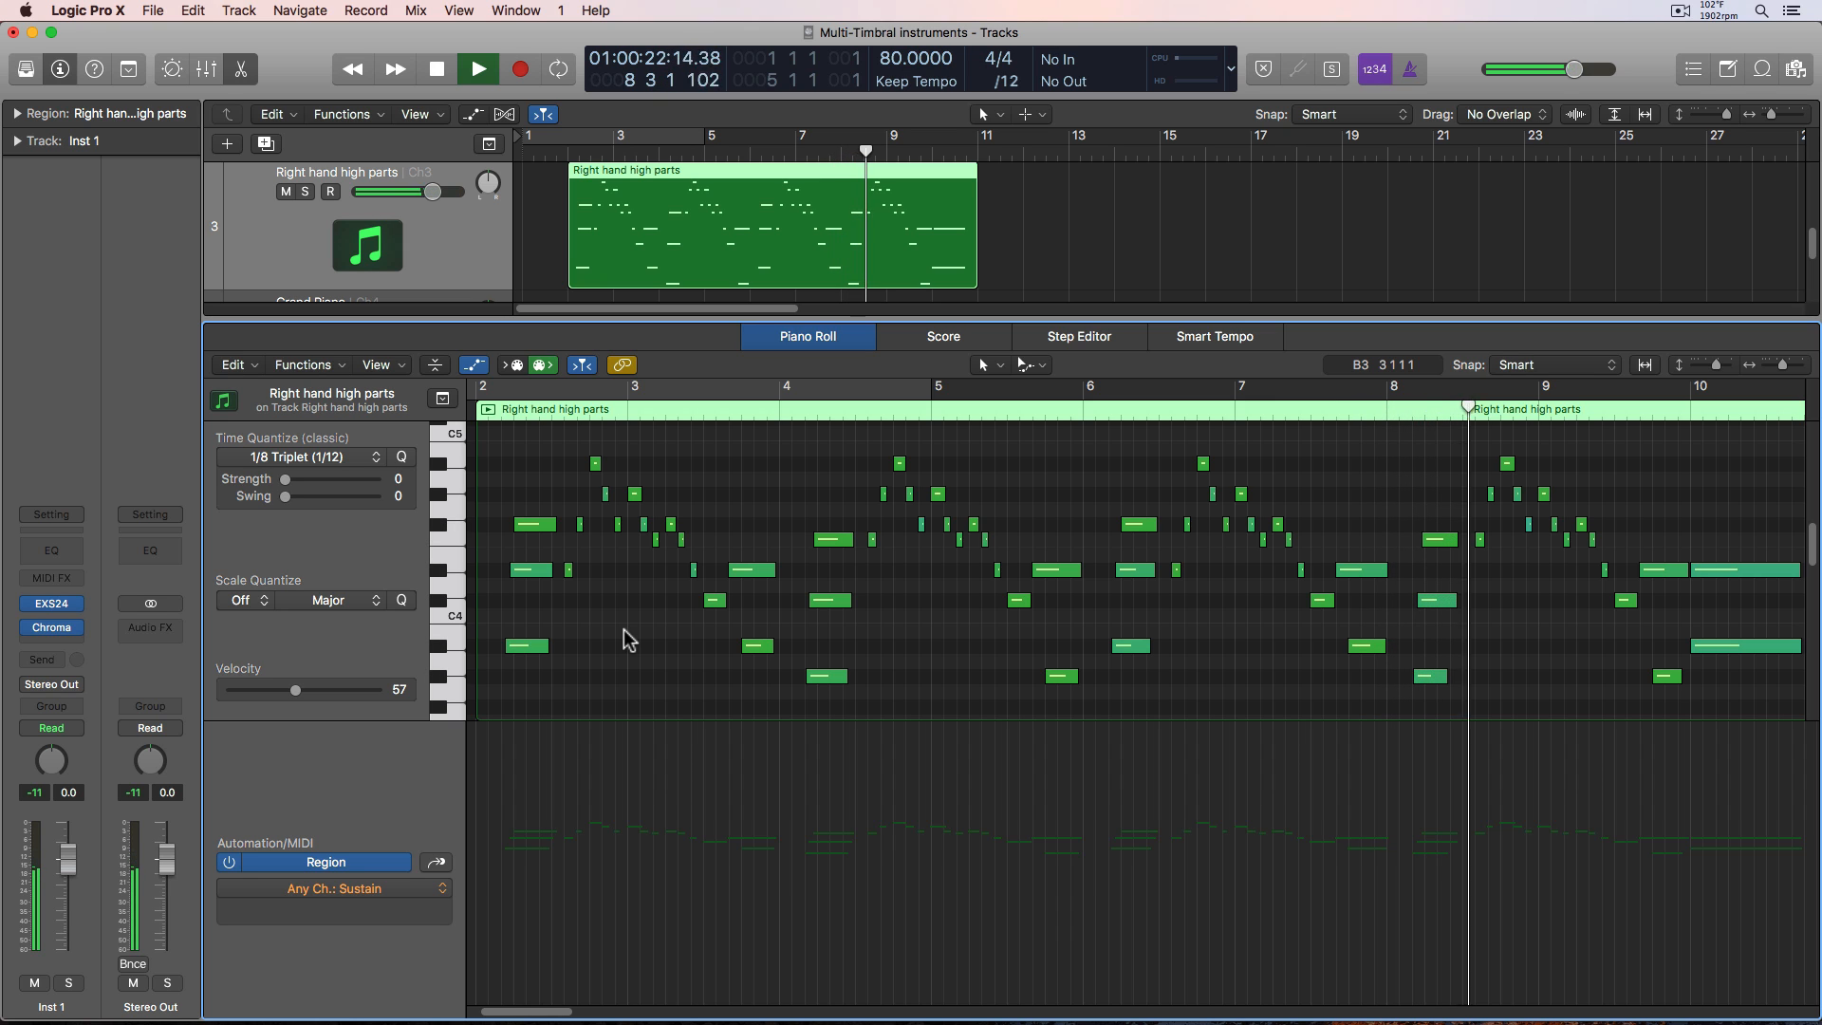
{"action": "key", "text": "e"}
{"action": "left_click", "coordinate": [1079, 634]}
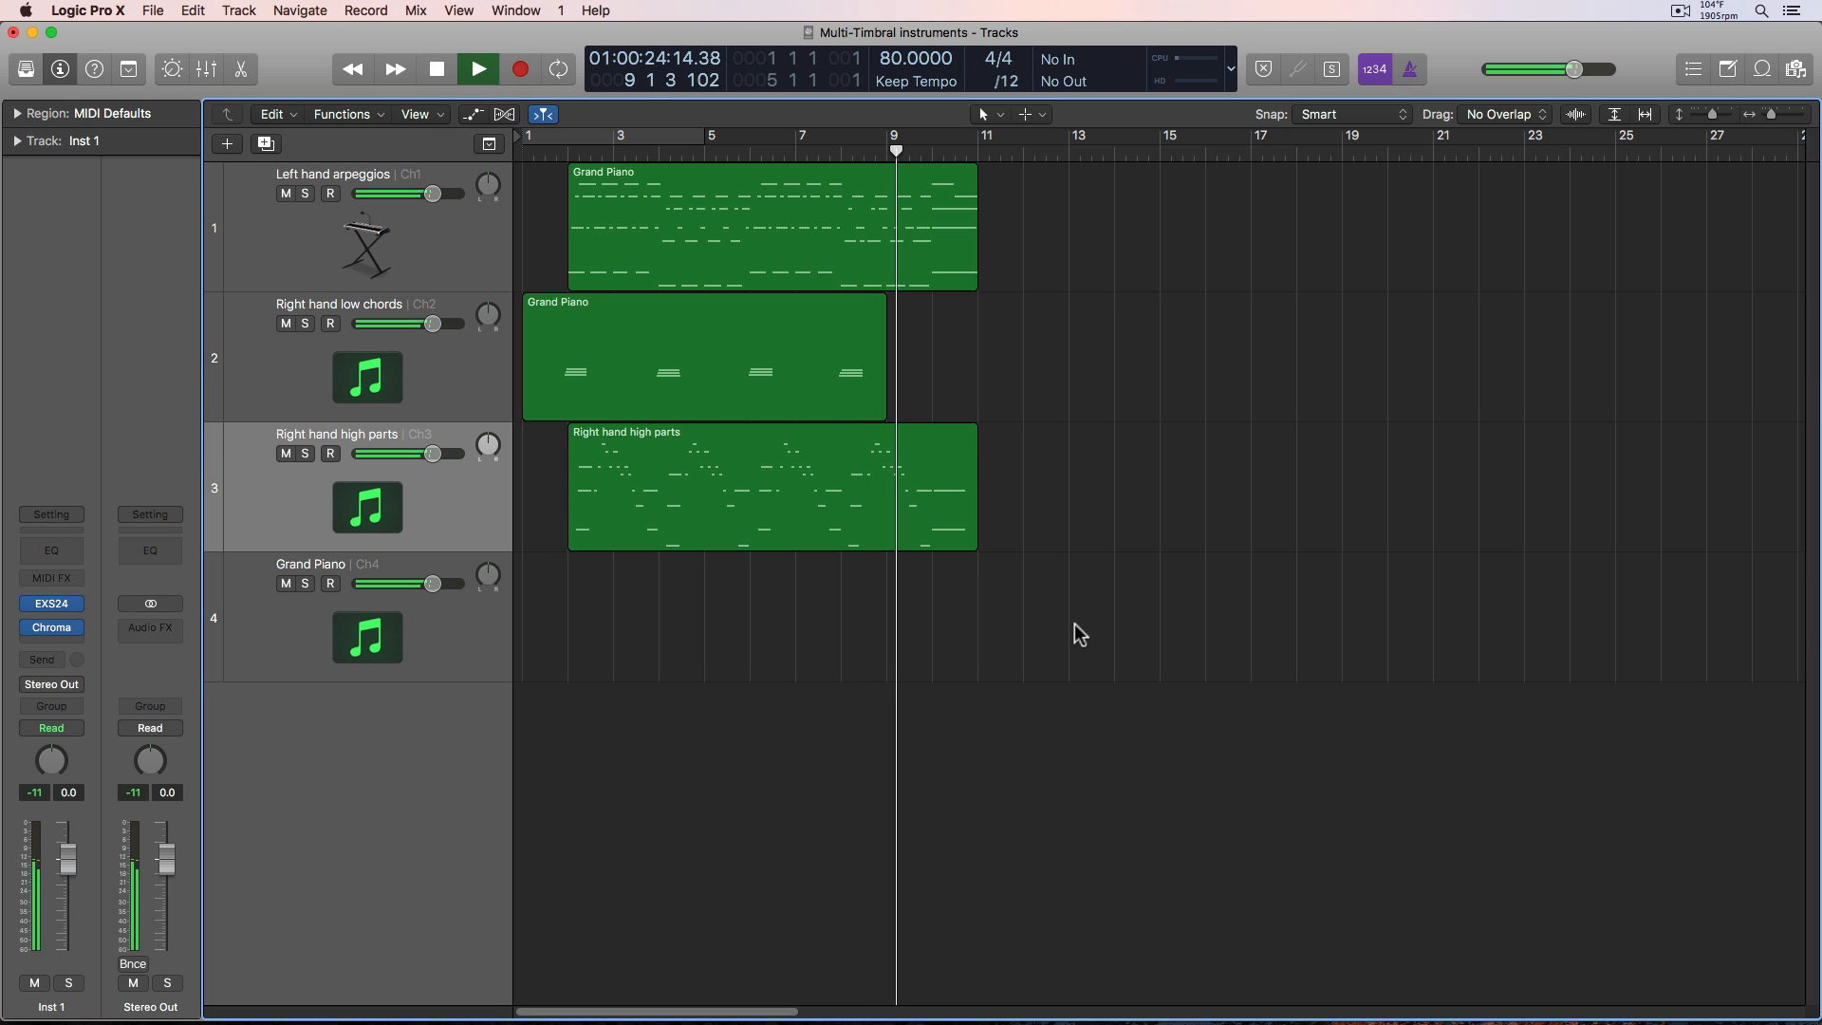
{"action": "key", "text": "Return"}
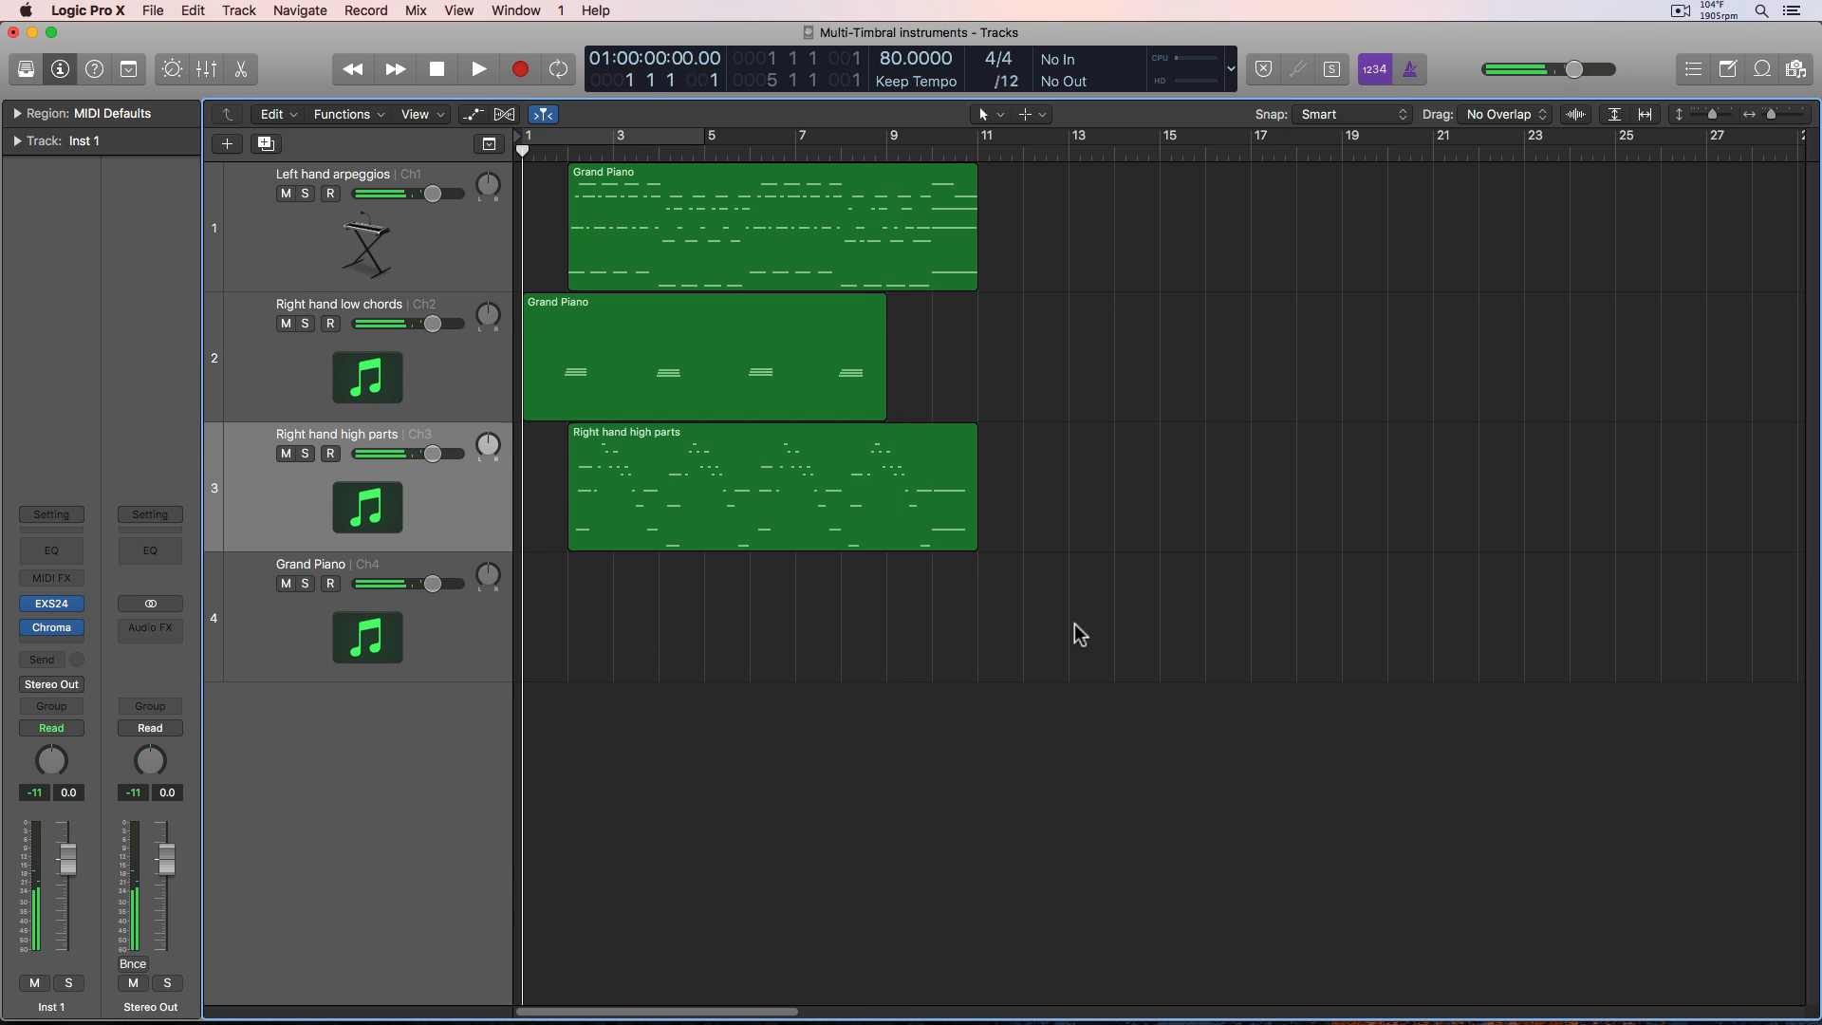
Rename the fourth track as Sustain Pedal.
{"action": "left_click", "coordinate": [453, 662]}
{"action": "double_click", "coordinate": [309, 566]}
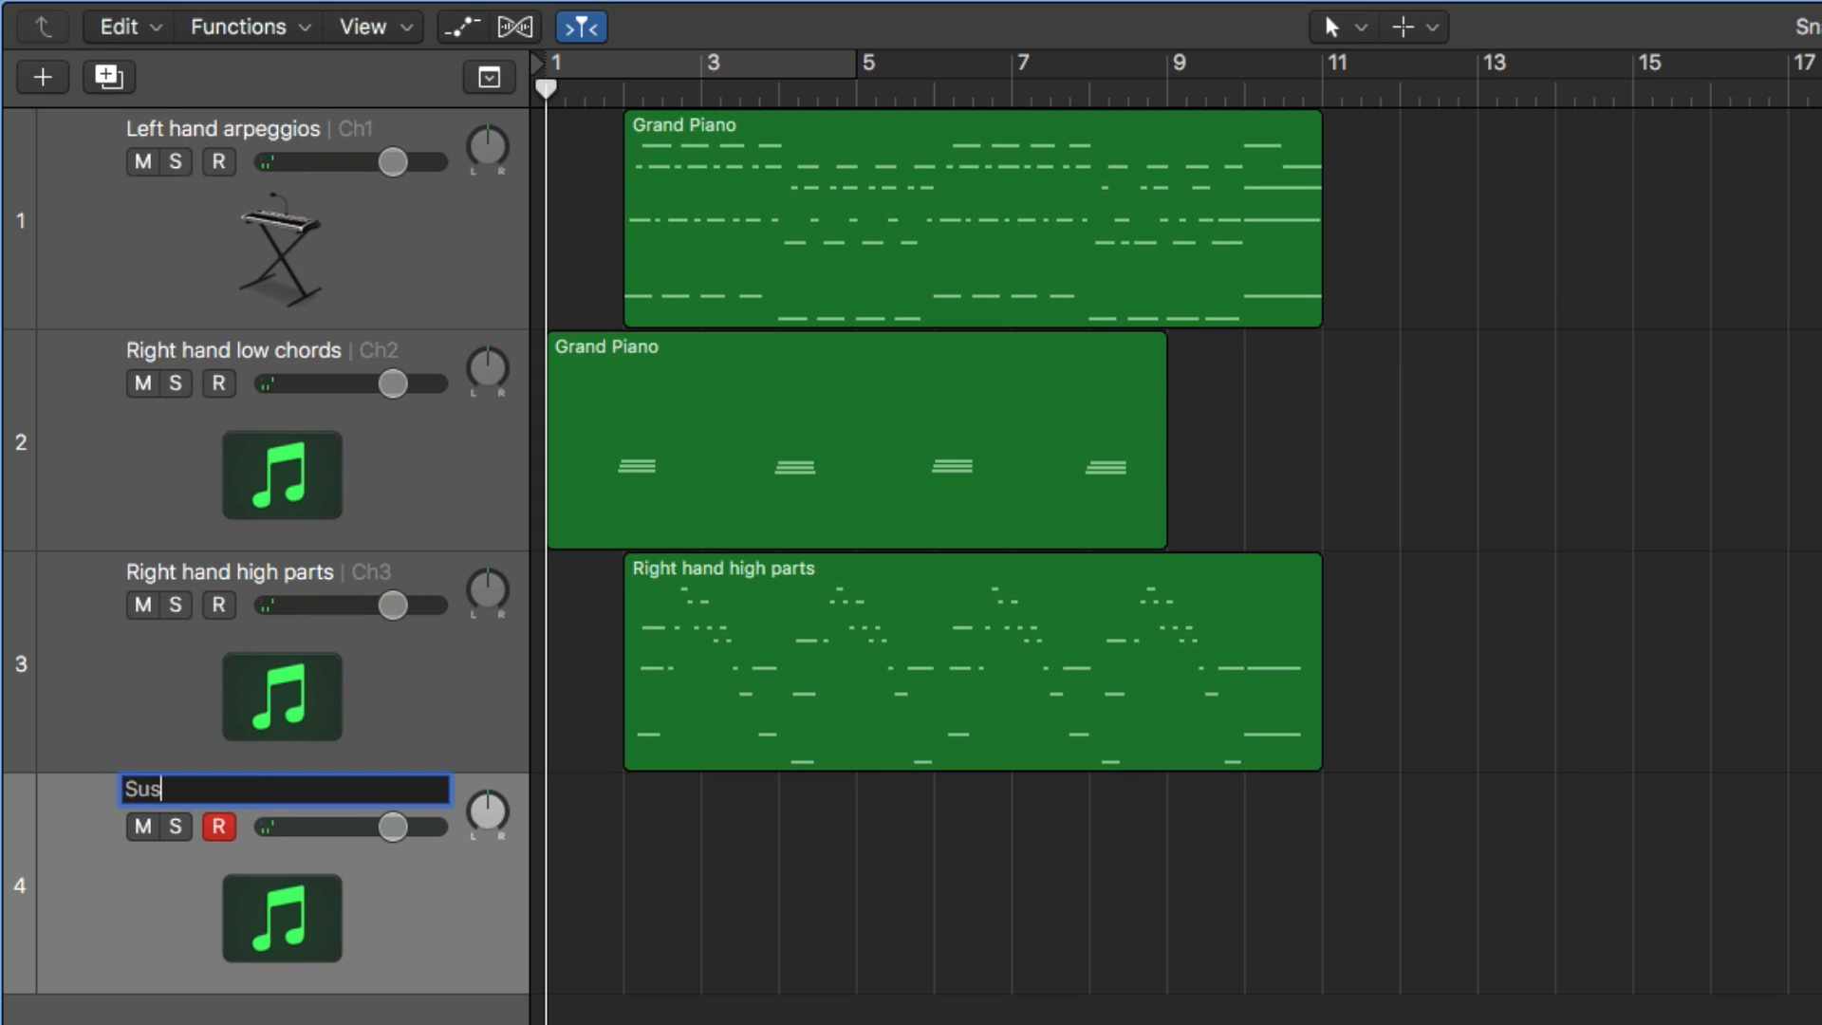
{"action": "type", "text": "Sustain Pedal"}
{"action": "key", "text": "Return"}
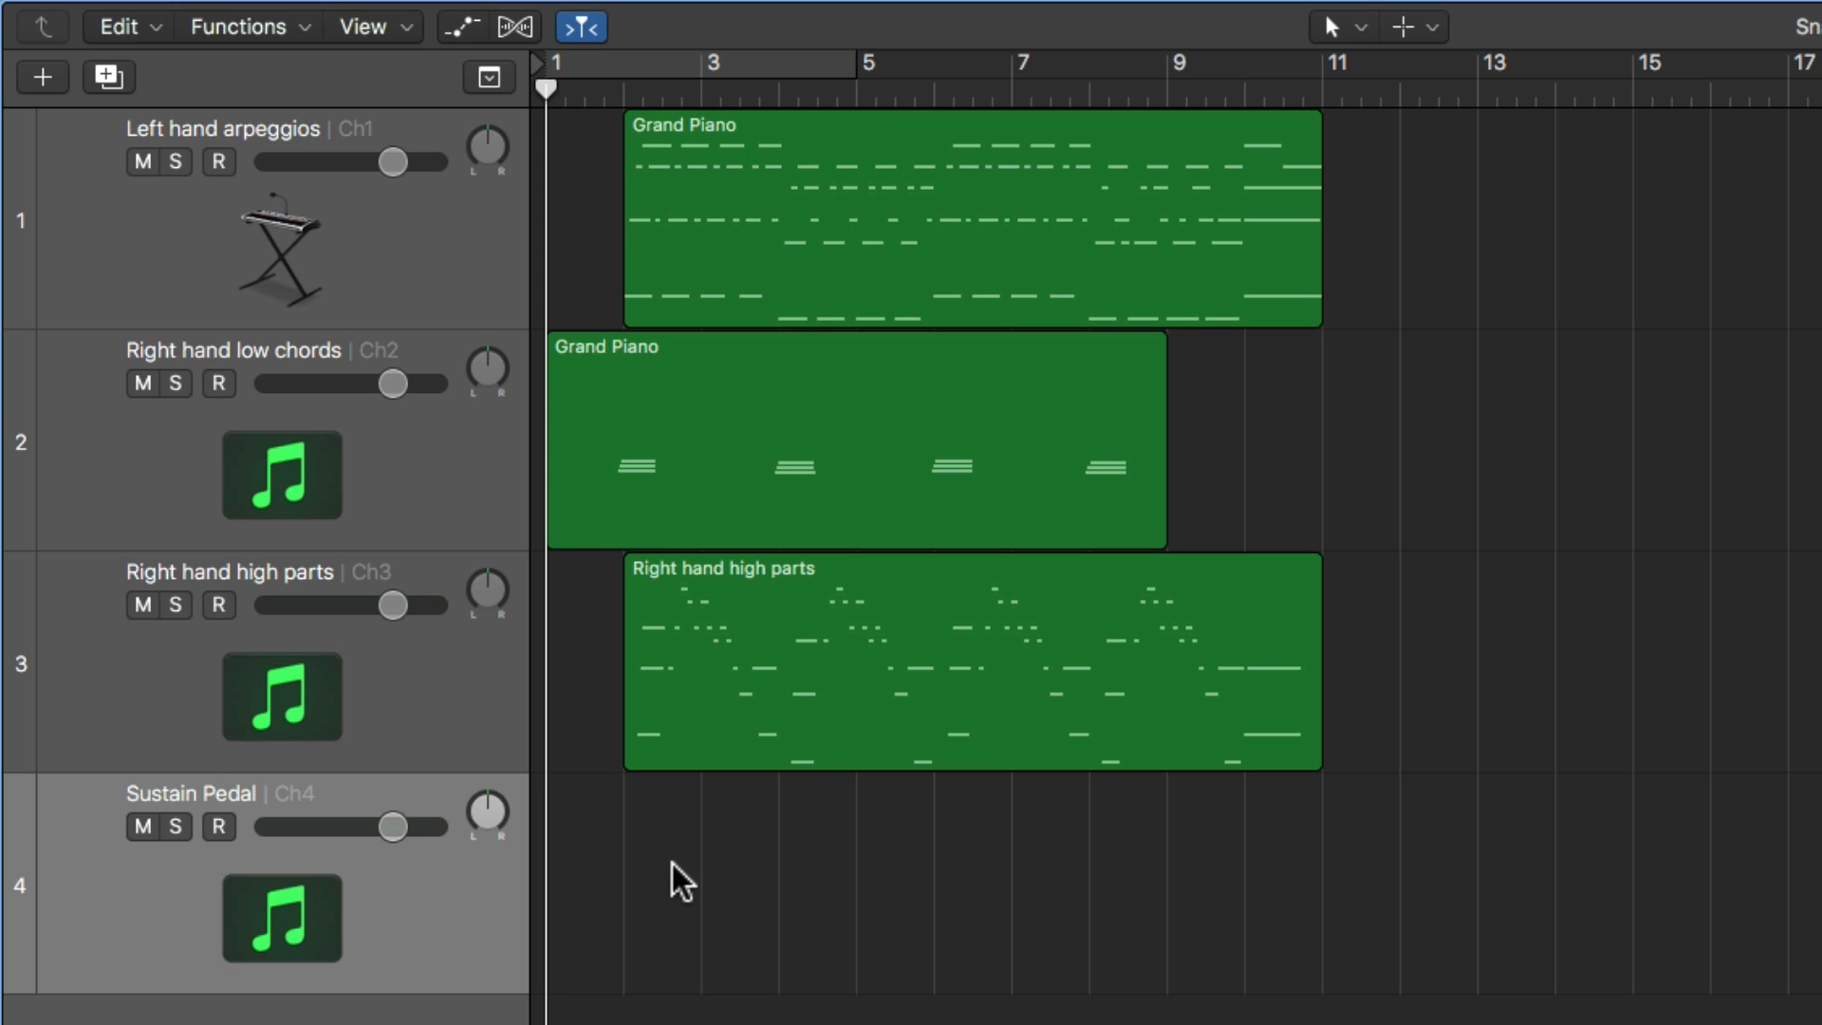
Create an empty MIDI region at bar 2 on the Sustain Pedal track and extend it to bar 11.
{"action": "right_click", "coordinate": [708, 868]}
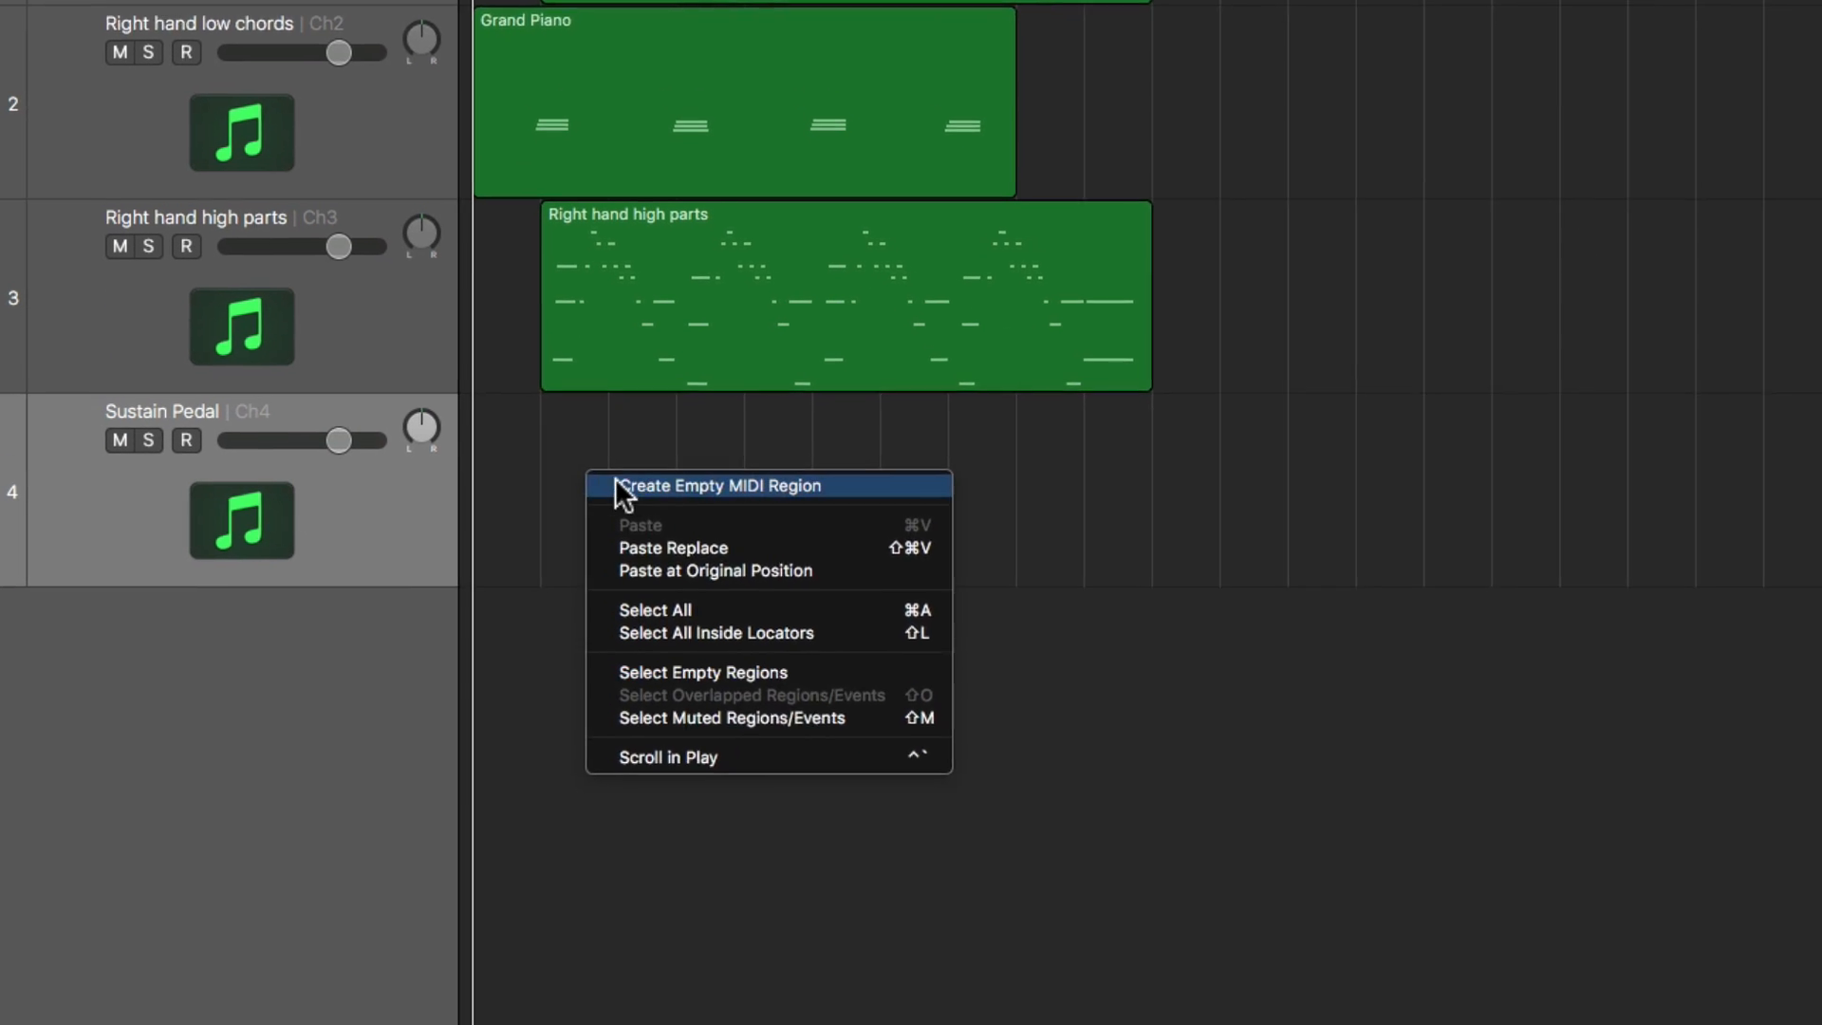
{"action": "left_click", "coordinate": [621, 485]}
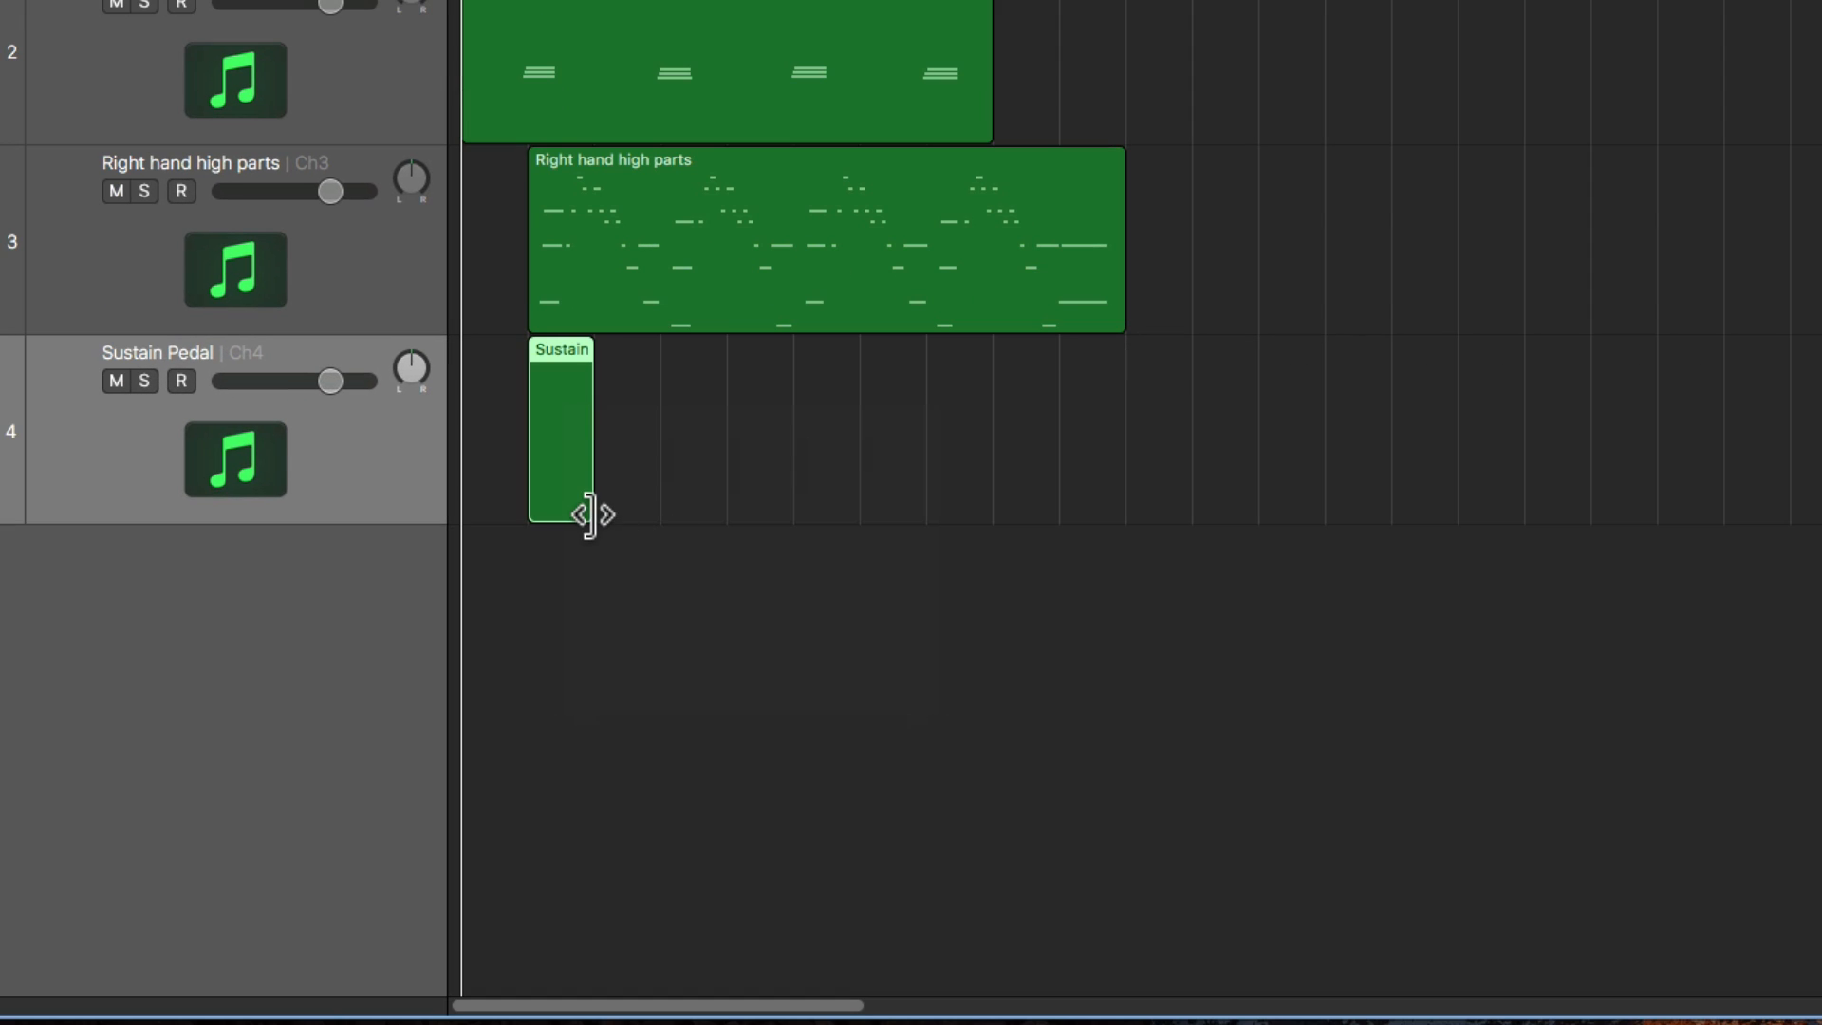
{"action": "left_click_drag", "start_coordinate": [591, 515], "coordinate": [1126, 523]}
{"action": "left_click", "coordinate": [878, 605]}
Open the Sustain Pedal region in the Piano Roll and show its region automation lane with the Sustain parameter.
{"action": "double_click", "coordinate": [707, 467]}
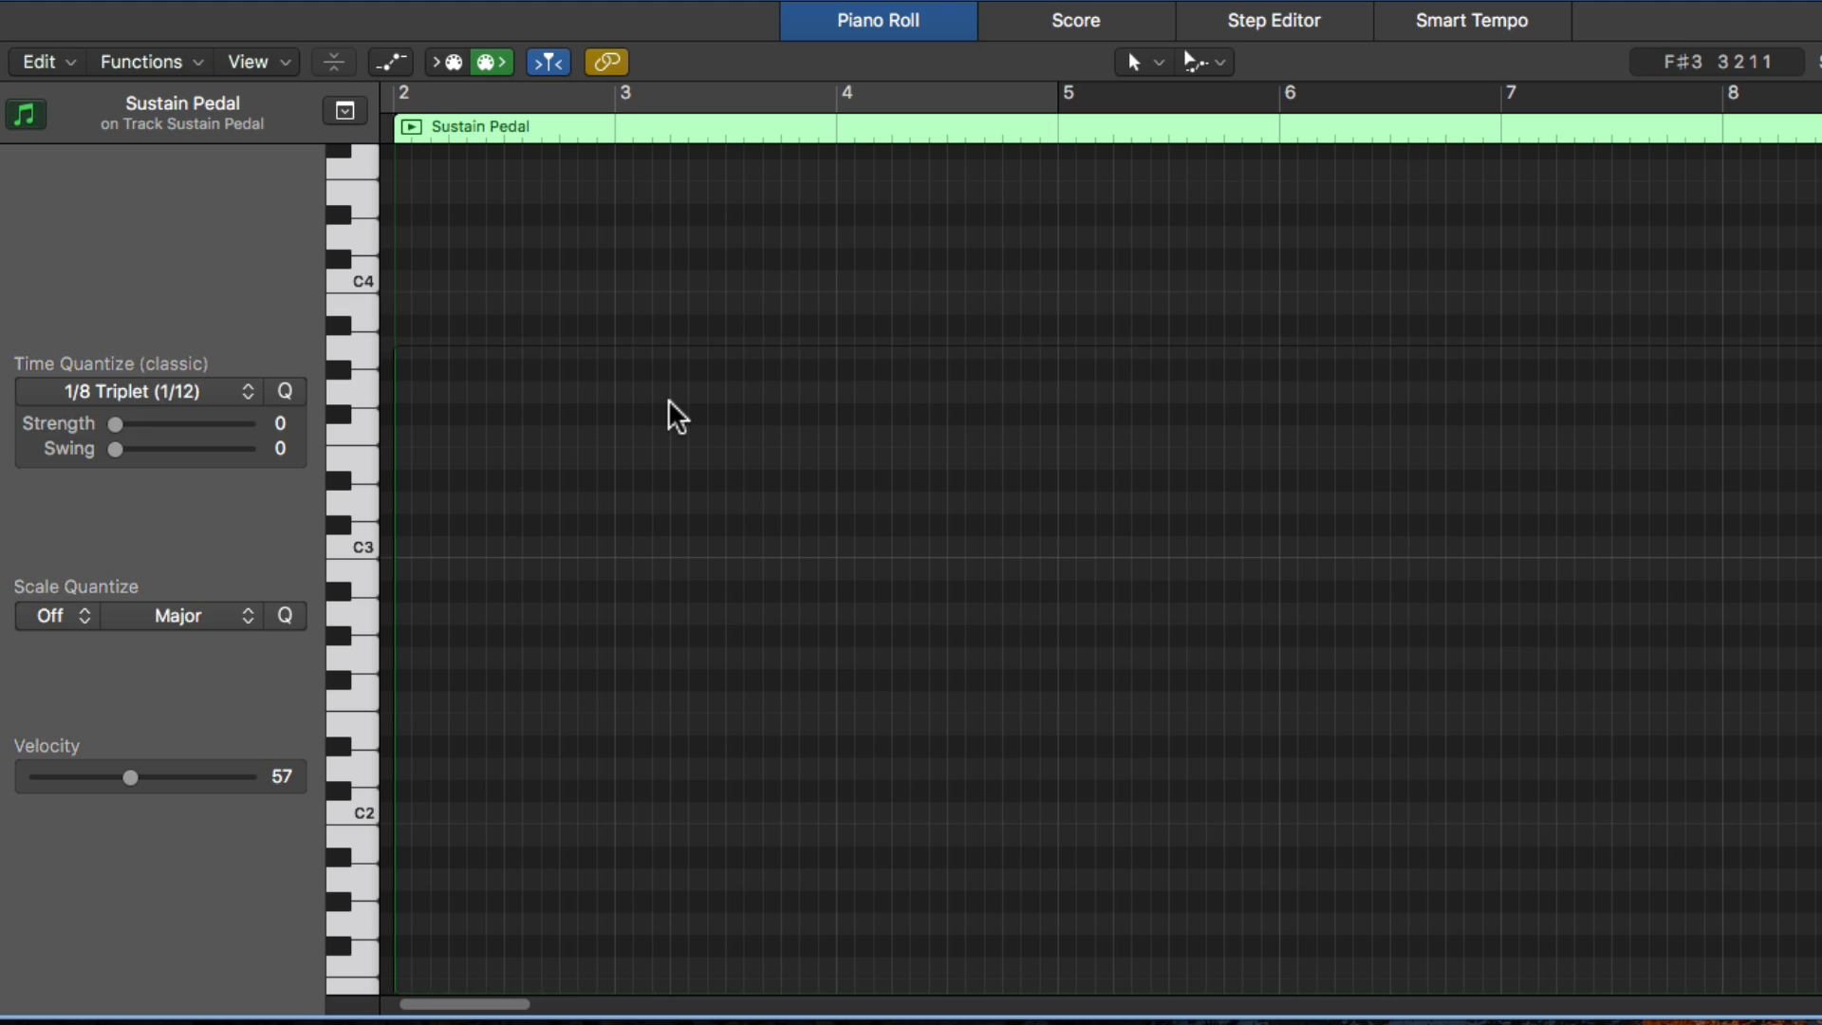
{"action": "left_click", "coordinate": [404, 71]}
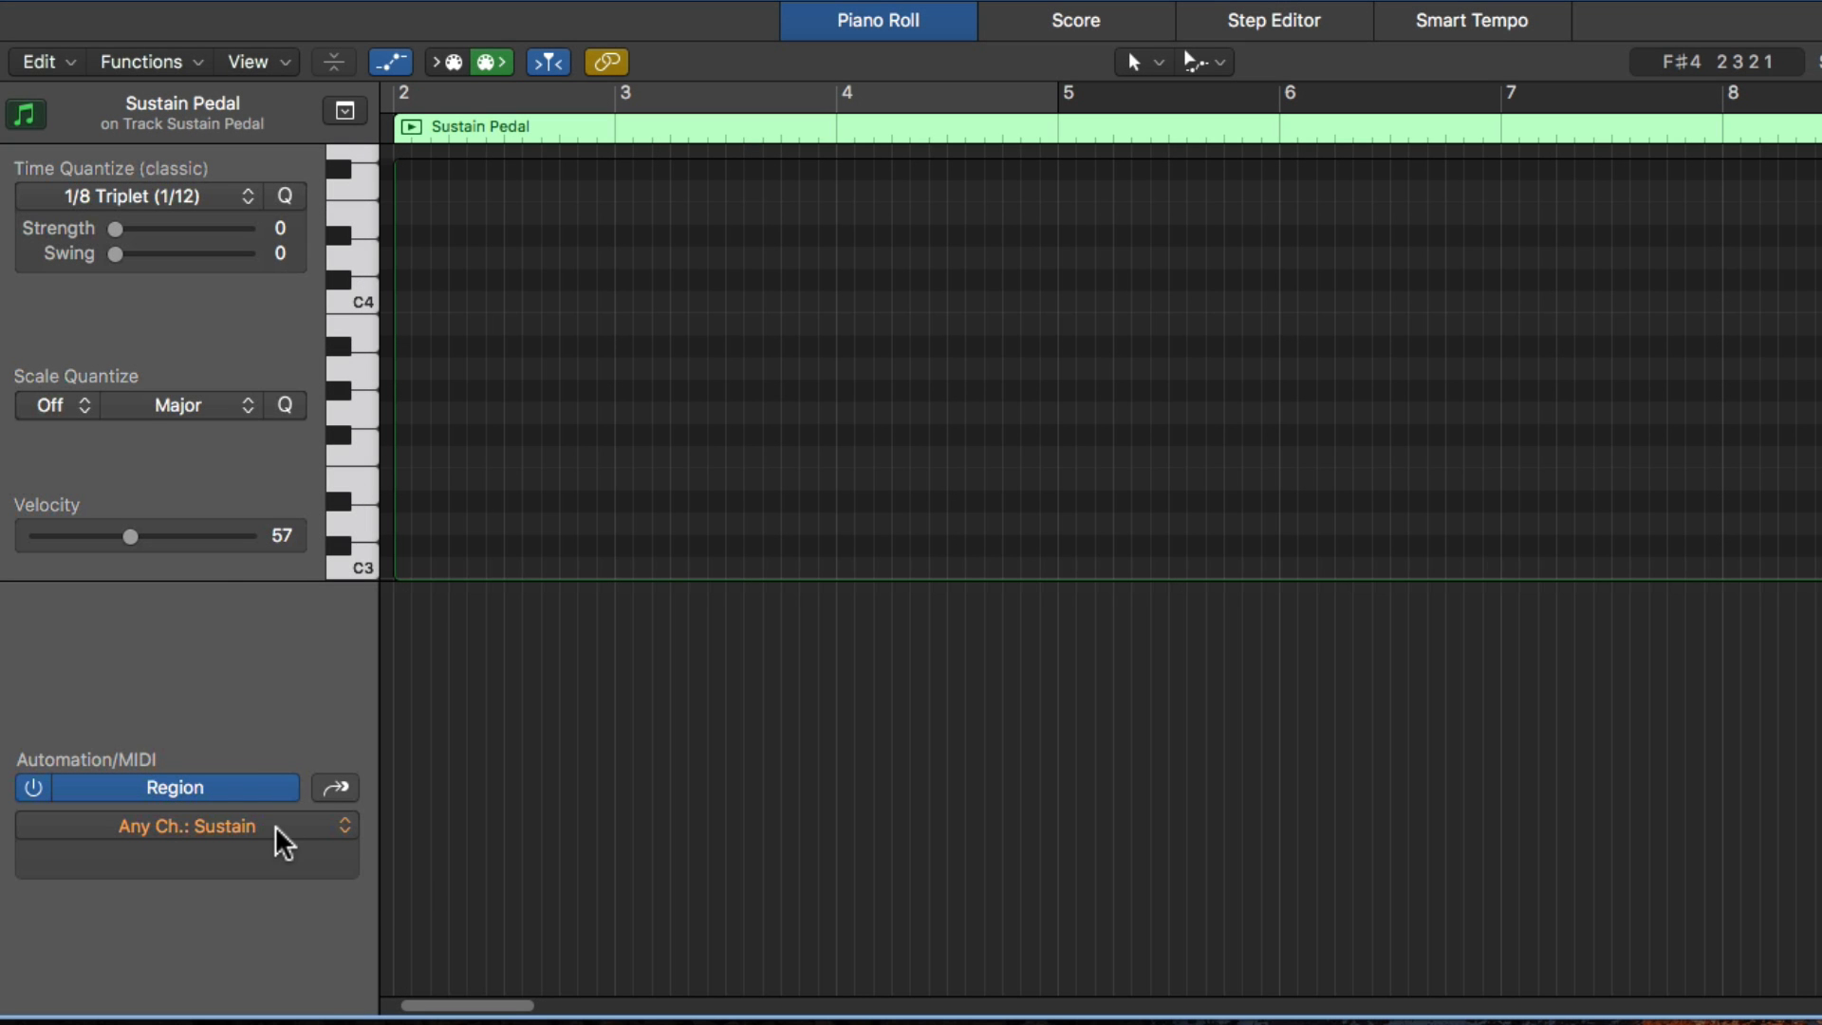
{"action": "left_click", "coordinate": [277, 831]}
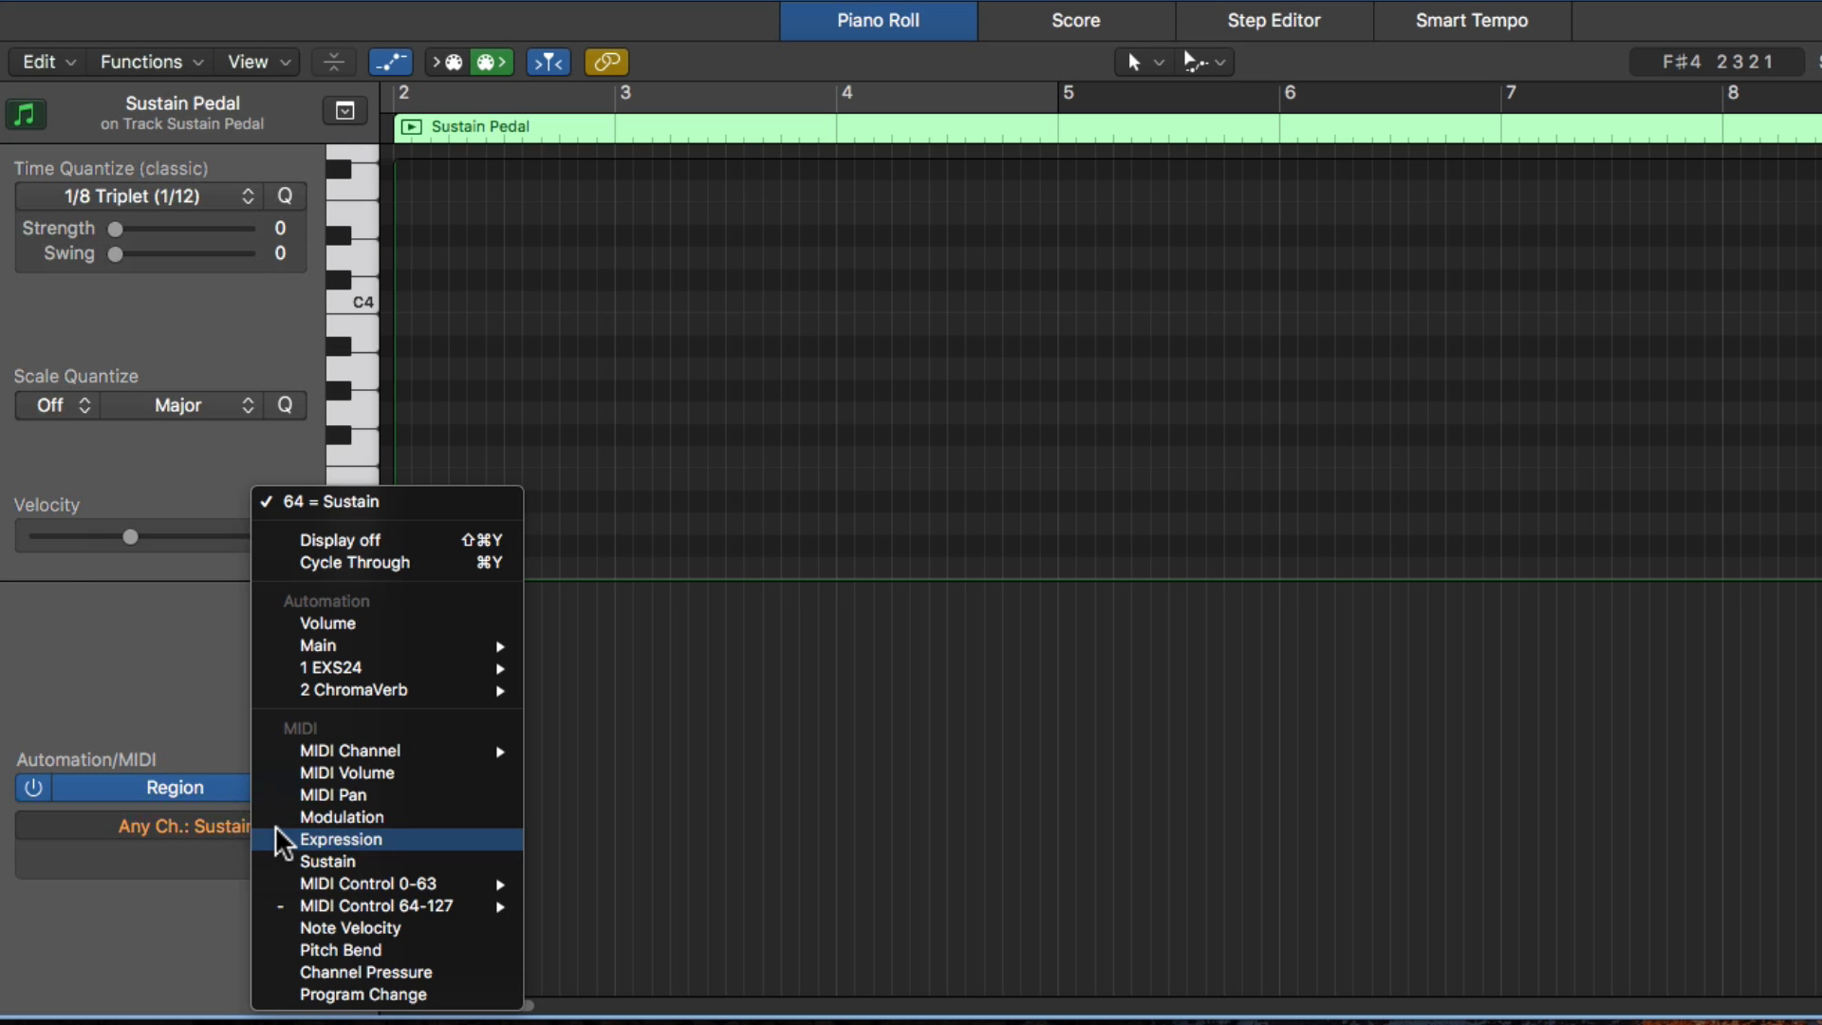
{"action": "left_click", "coordinate": [377, 861]}
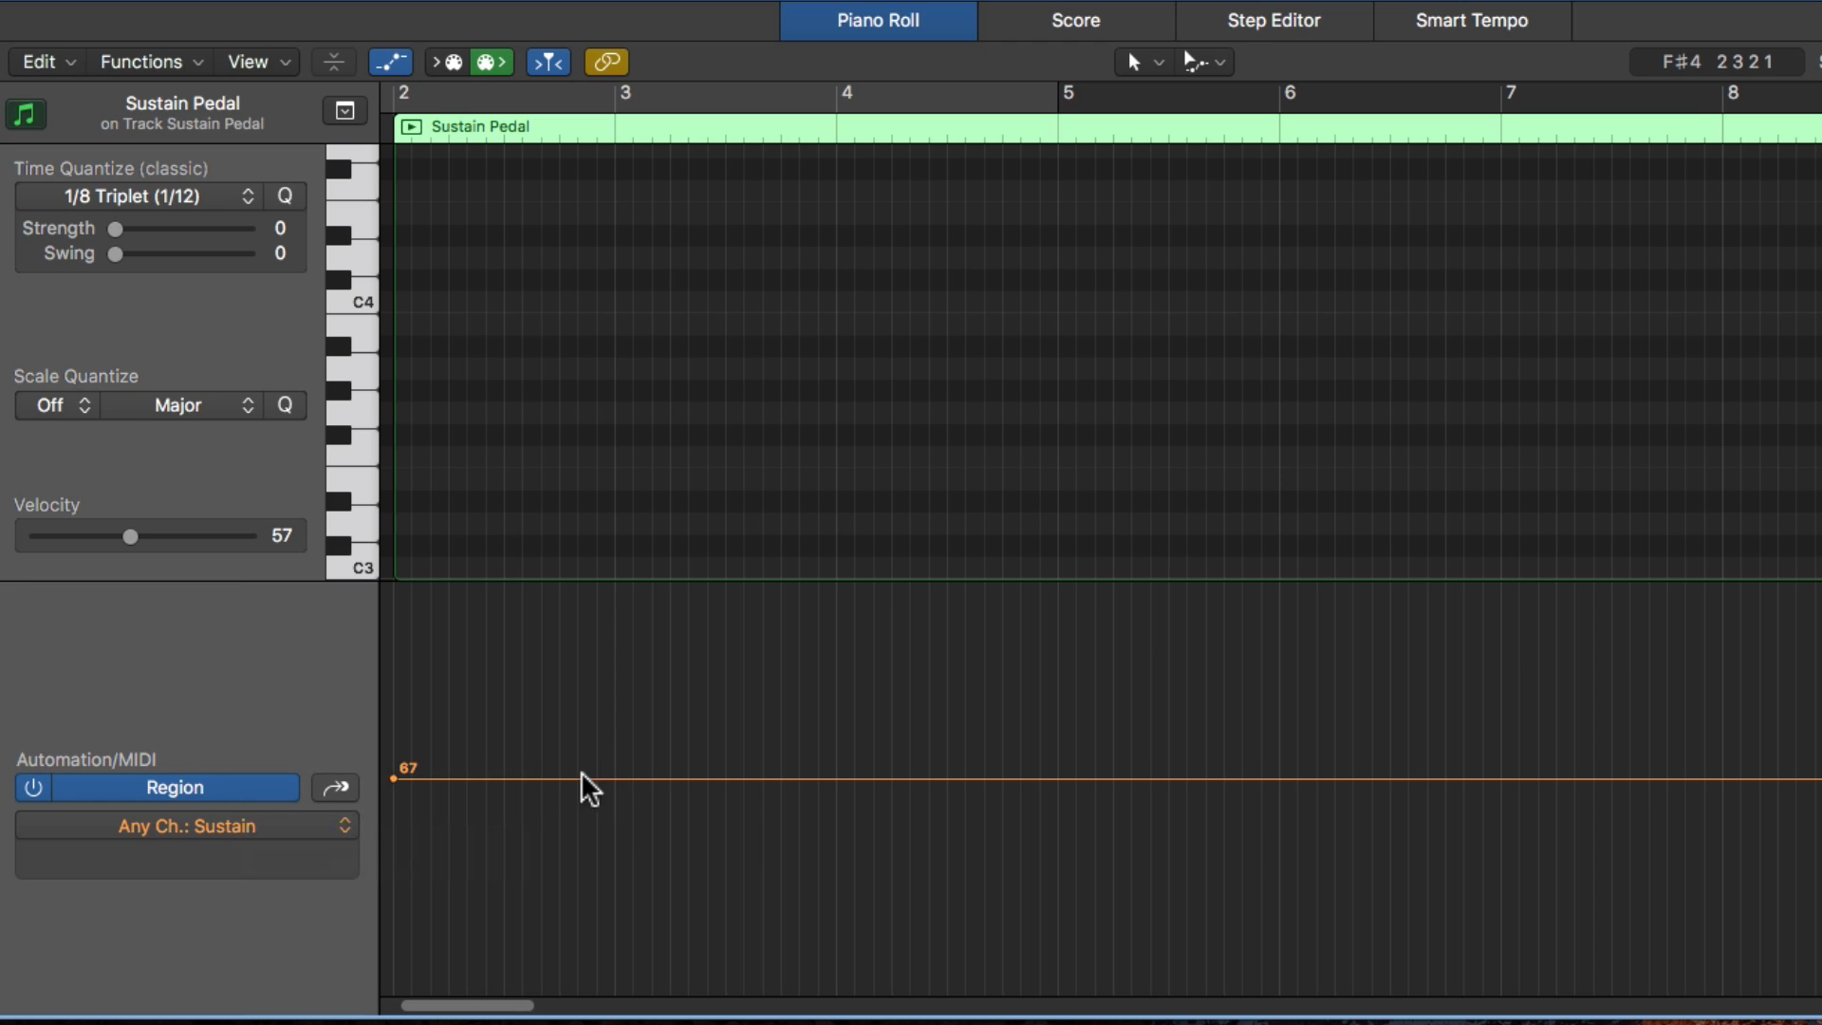
Set the sustain automation line to 127 across the Sustain Pedal region.
{"action": "left_click_drag", "start_coordinate": [543, 788], "coordinate": [537, 658]}
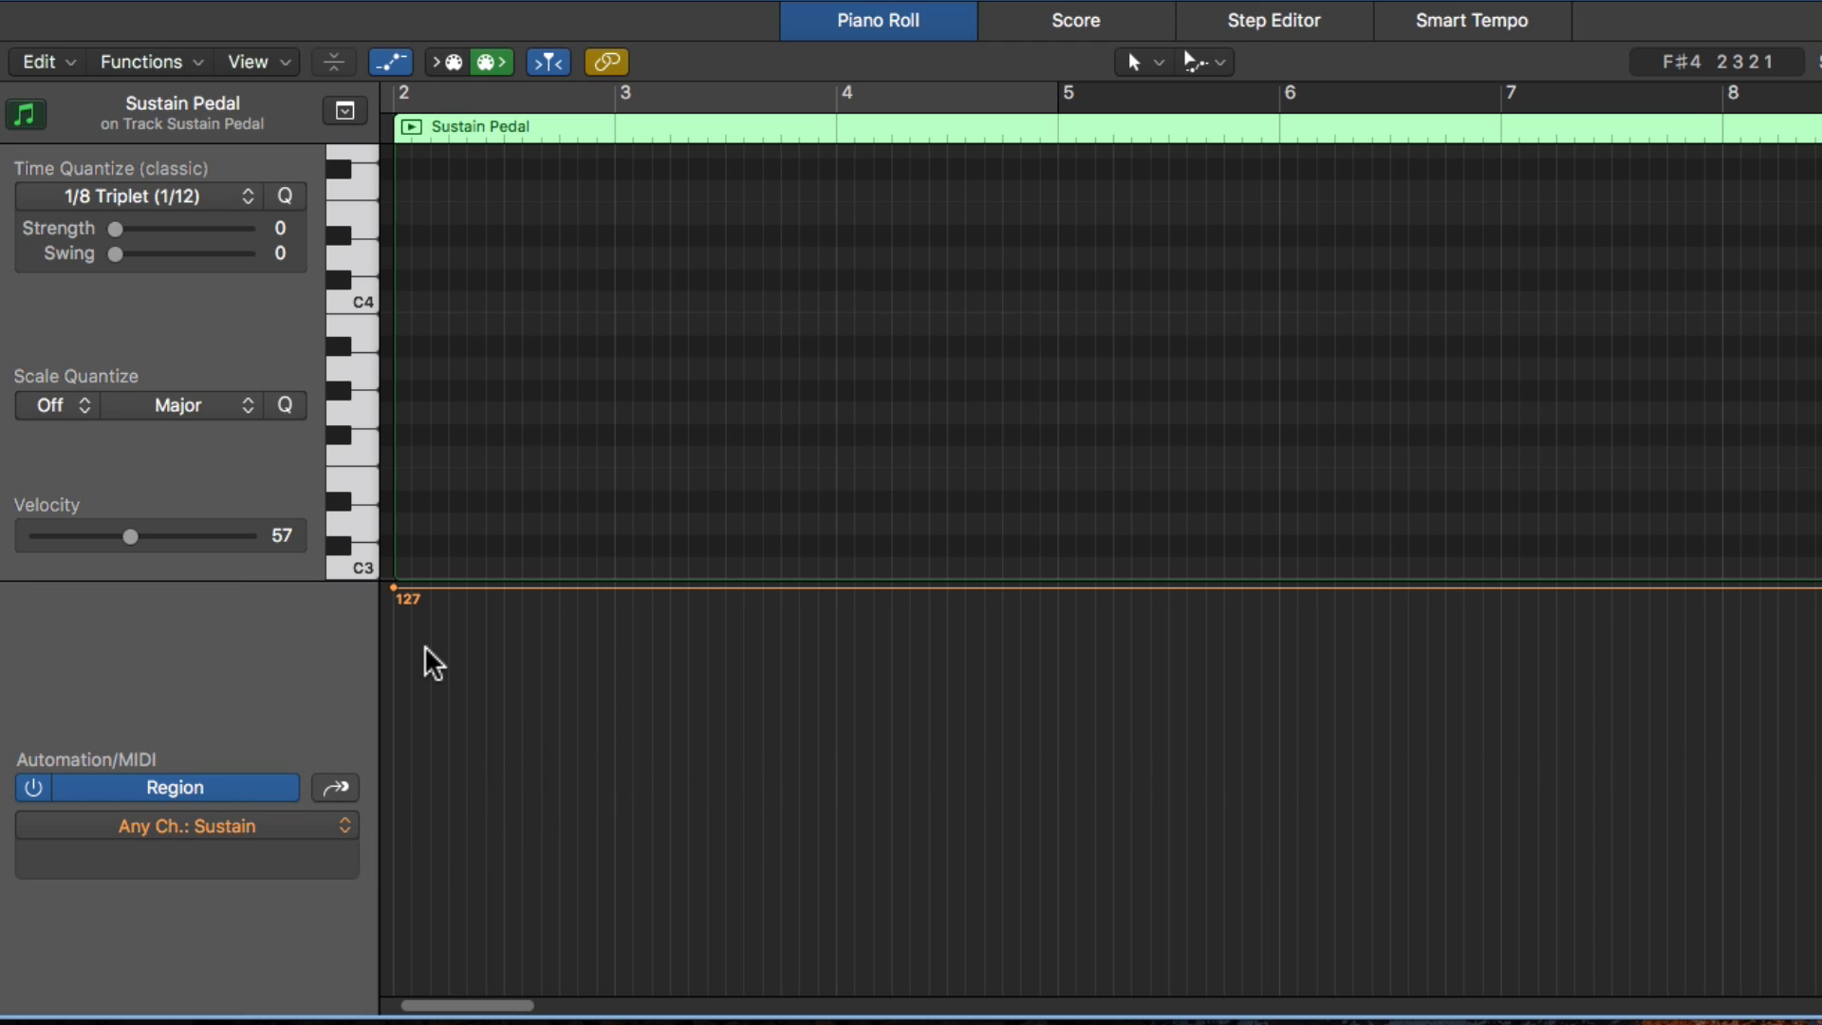
{"action": "scroll", "coordinate": [424, 639], "scroll_direction": "left", "scroll_amount": 1}
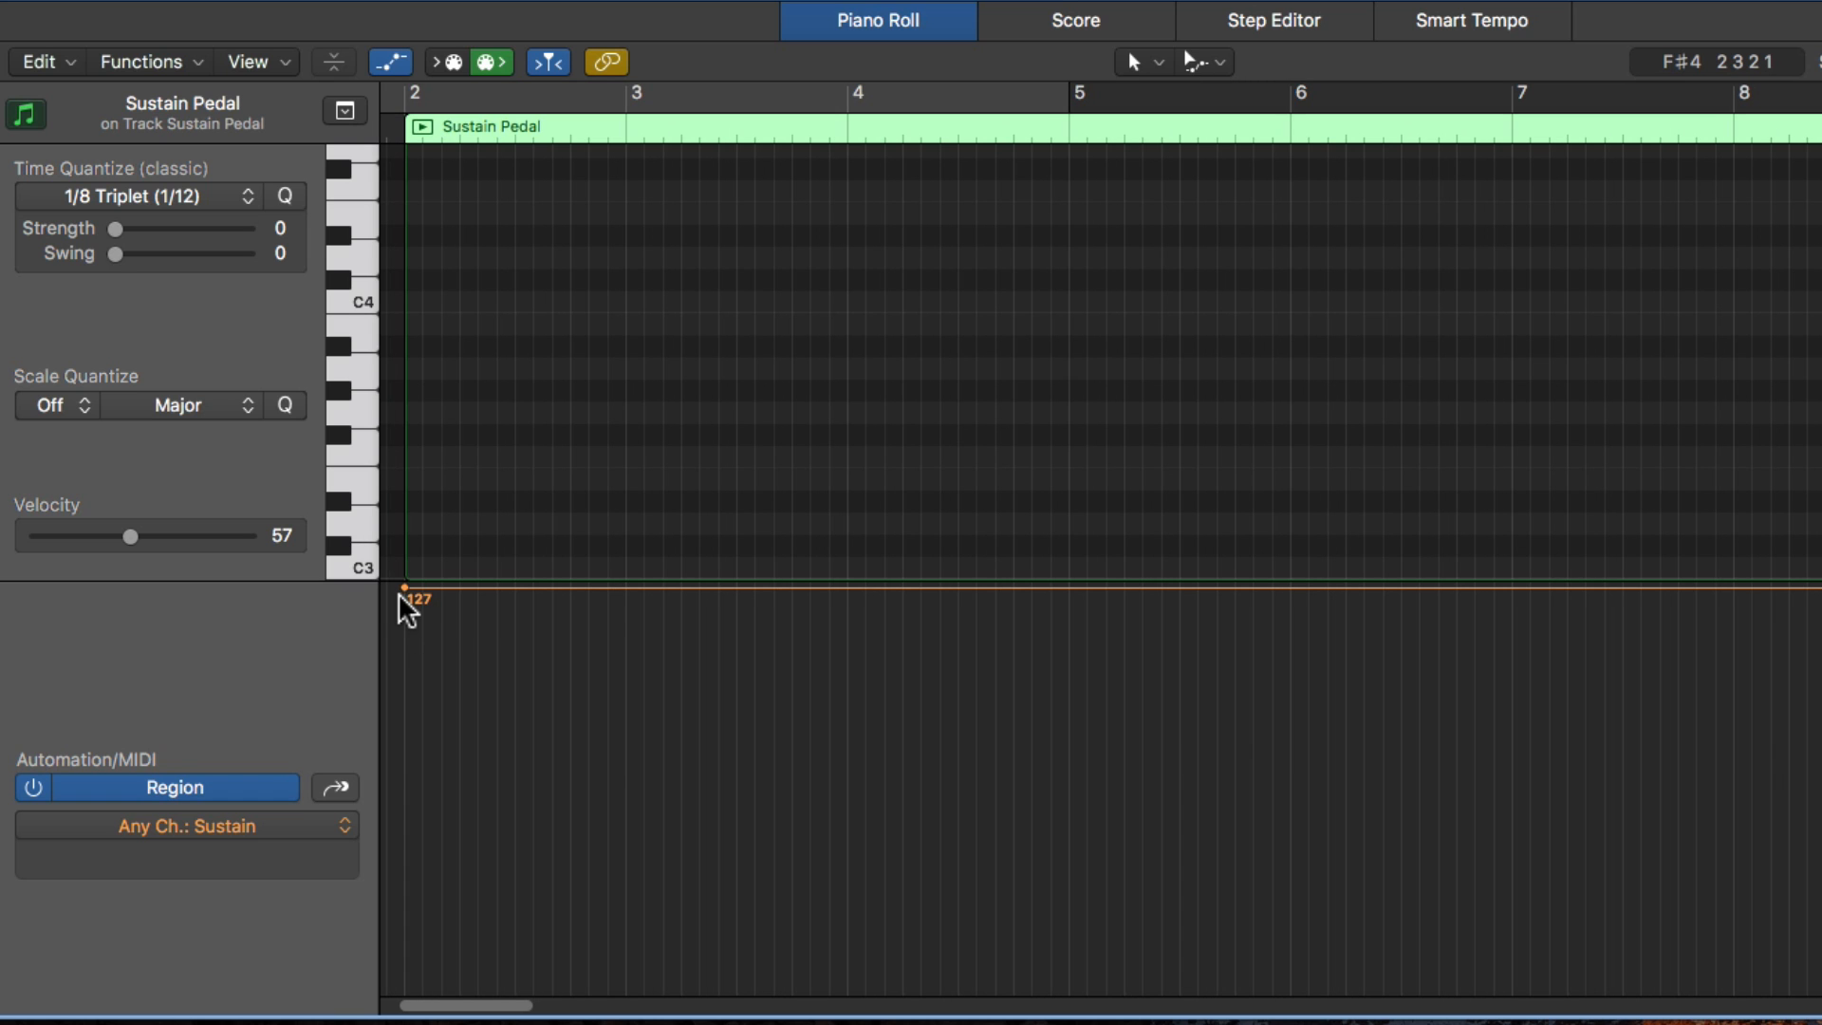
{"action": "left_click_drag", "start_coordinate": [410, 603], "coordinate": [697, 958]}
{"action": "left_click_drag", "start_coordinate": [481, 995], "coordinate": [500, 574]}
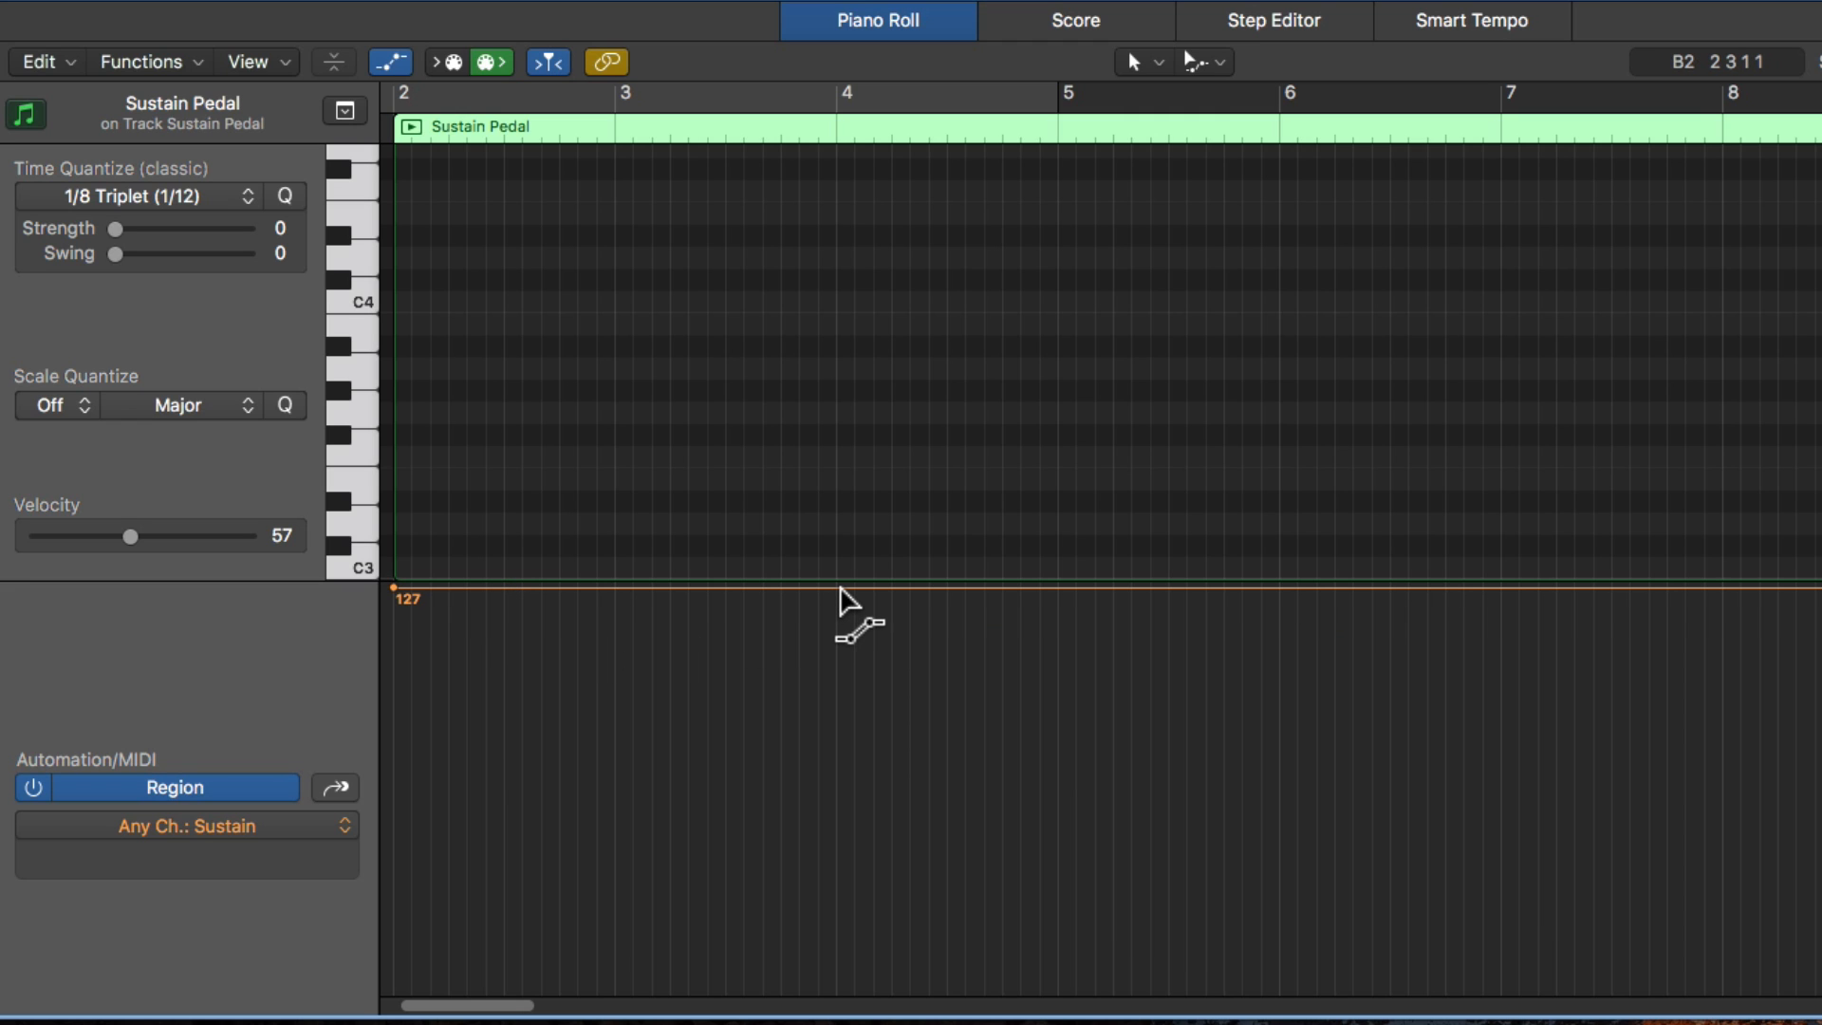
Add a brief pedal release at bar 4 in the sustain automation, dropping to 0 and returning to 127.
{"action": "key", "text": "super+Right"}
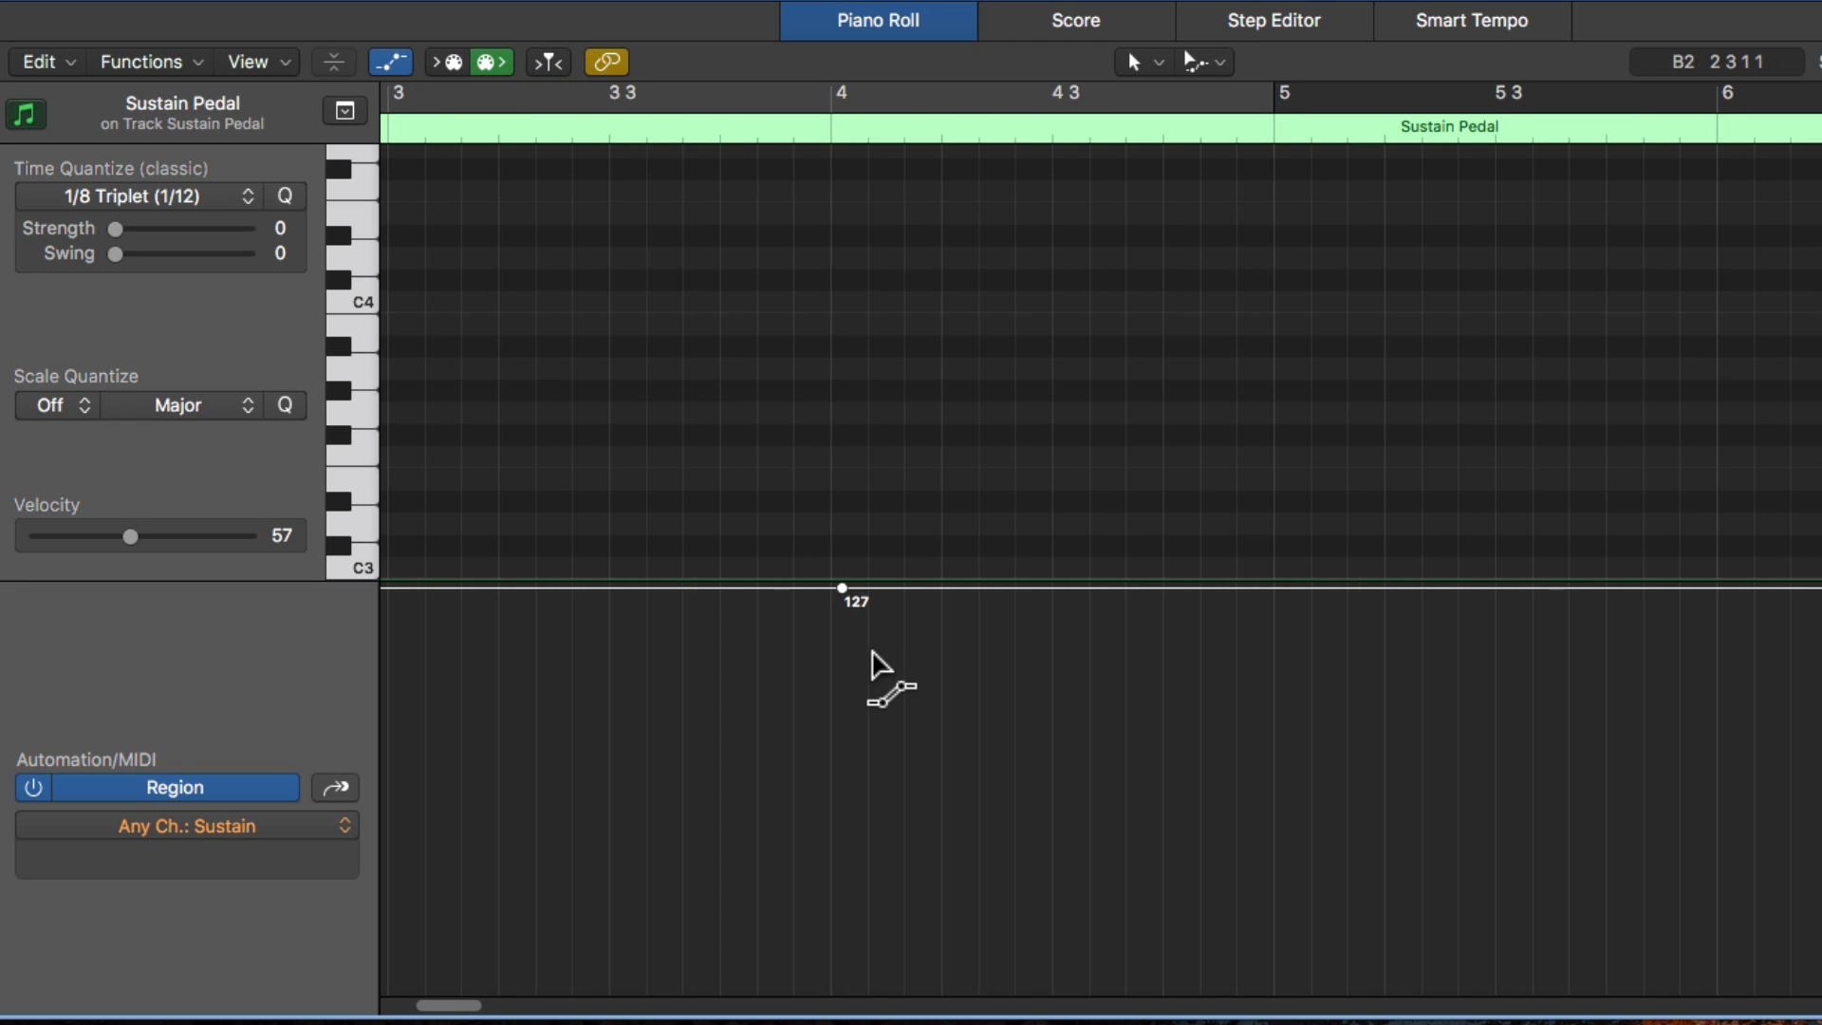
{"action": "left_click_drag", "start_coordinate": [842, 590], "coordinate": [927, 574]}
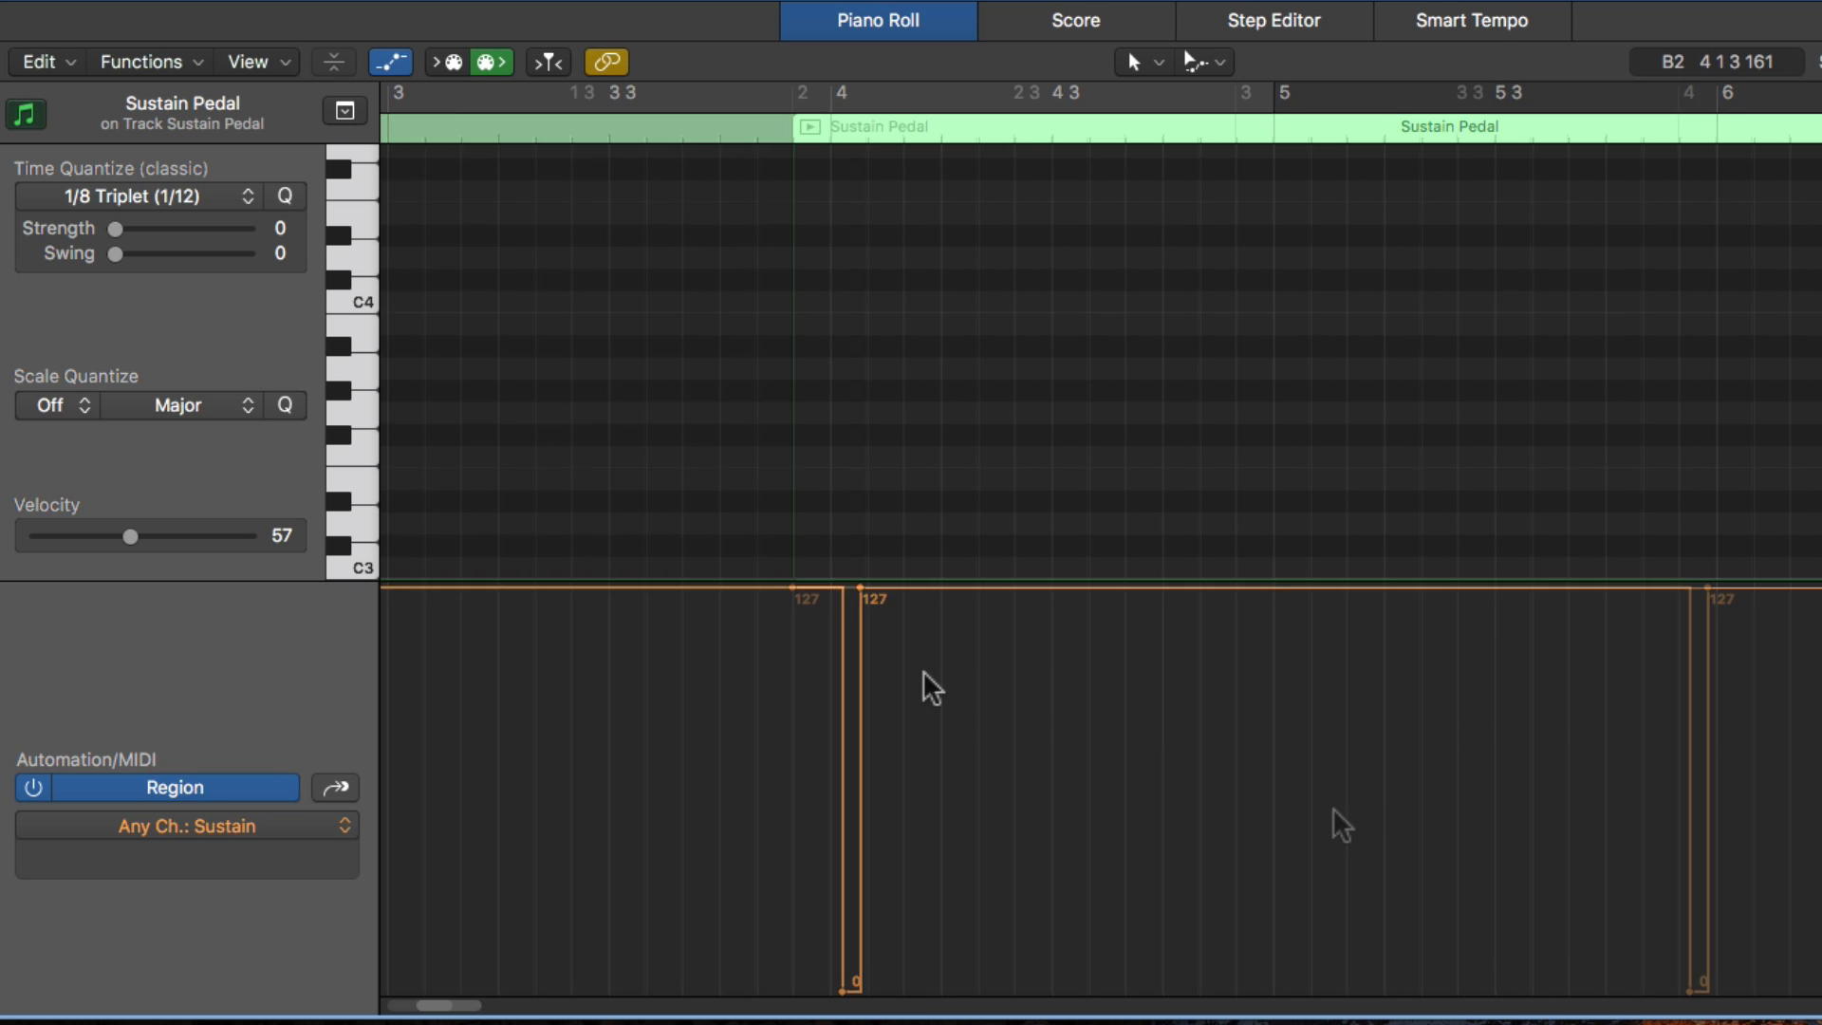
Select the pedal-release automation points at bar 4 and copy them to bars 6, 8 and 10.
{"action": "scroll", "coordinate": [1329, 867], "scroll_direction": "right", "scroll_amount": 8}
{"action": "left_click_drag", "start_coordinate": [1271, 792], "coordinate": [973, 756]}
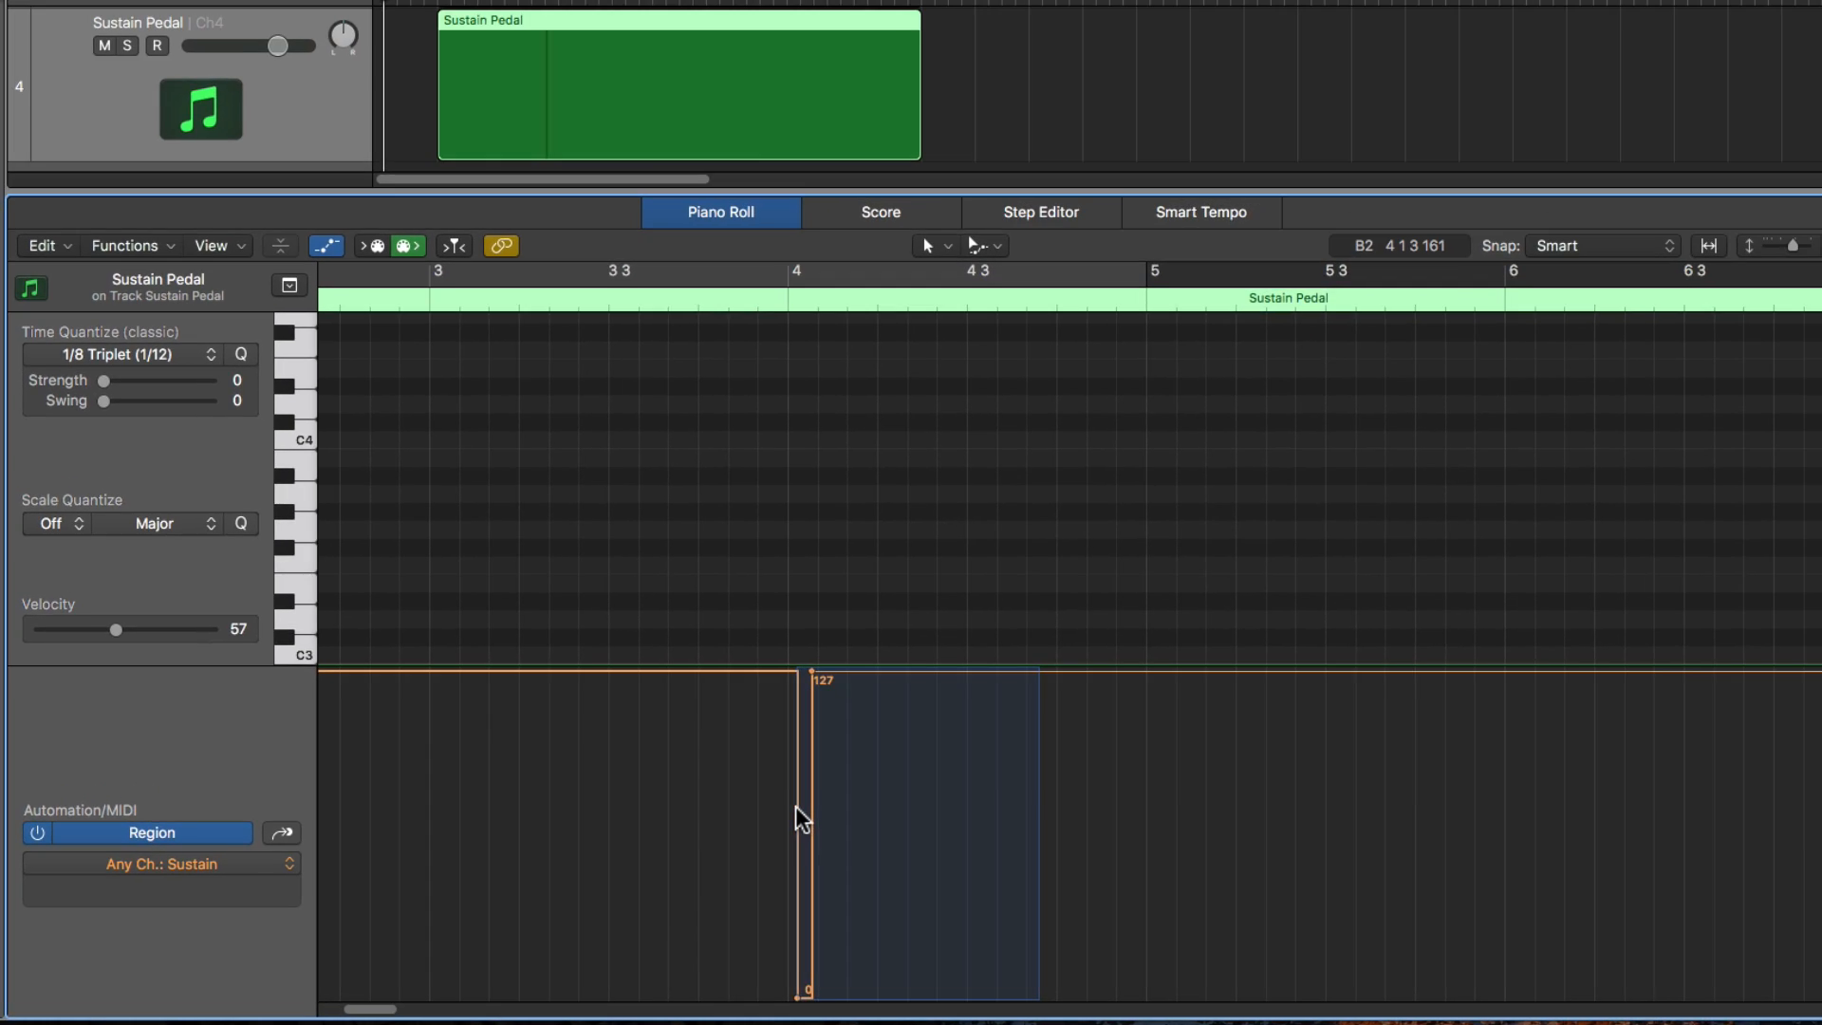
{"action": "left_click_drag", "start_coordinate": [797, 818], "coordinate": [1523, 810]}
{"action": "scroll", "coordinate": [1328, 809], "scroll_direction": "right", "scroll_amount": 7}
{"action": "left_click_drag", "start_coordinate": [1131, 787], "coordinate": [1581, 789]}
{"action": "scroll", "coordinate": [1423, 773], "scroll_direction": "right", "scroll_amount": 5}
{"action": "left_click_drag", "start_coordinate": [1057, 772], "coordinate": [1773, 802]}
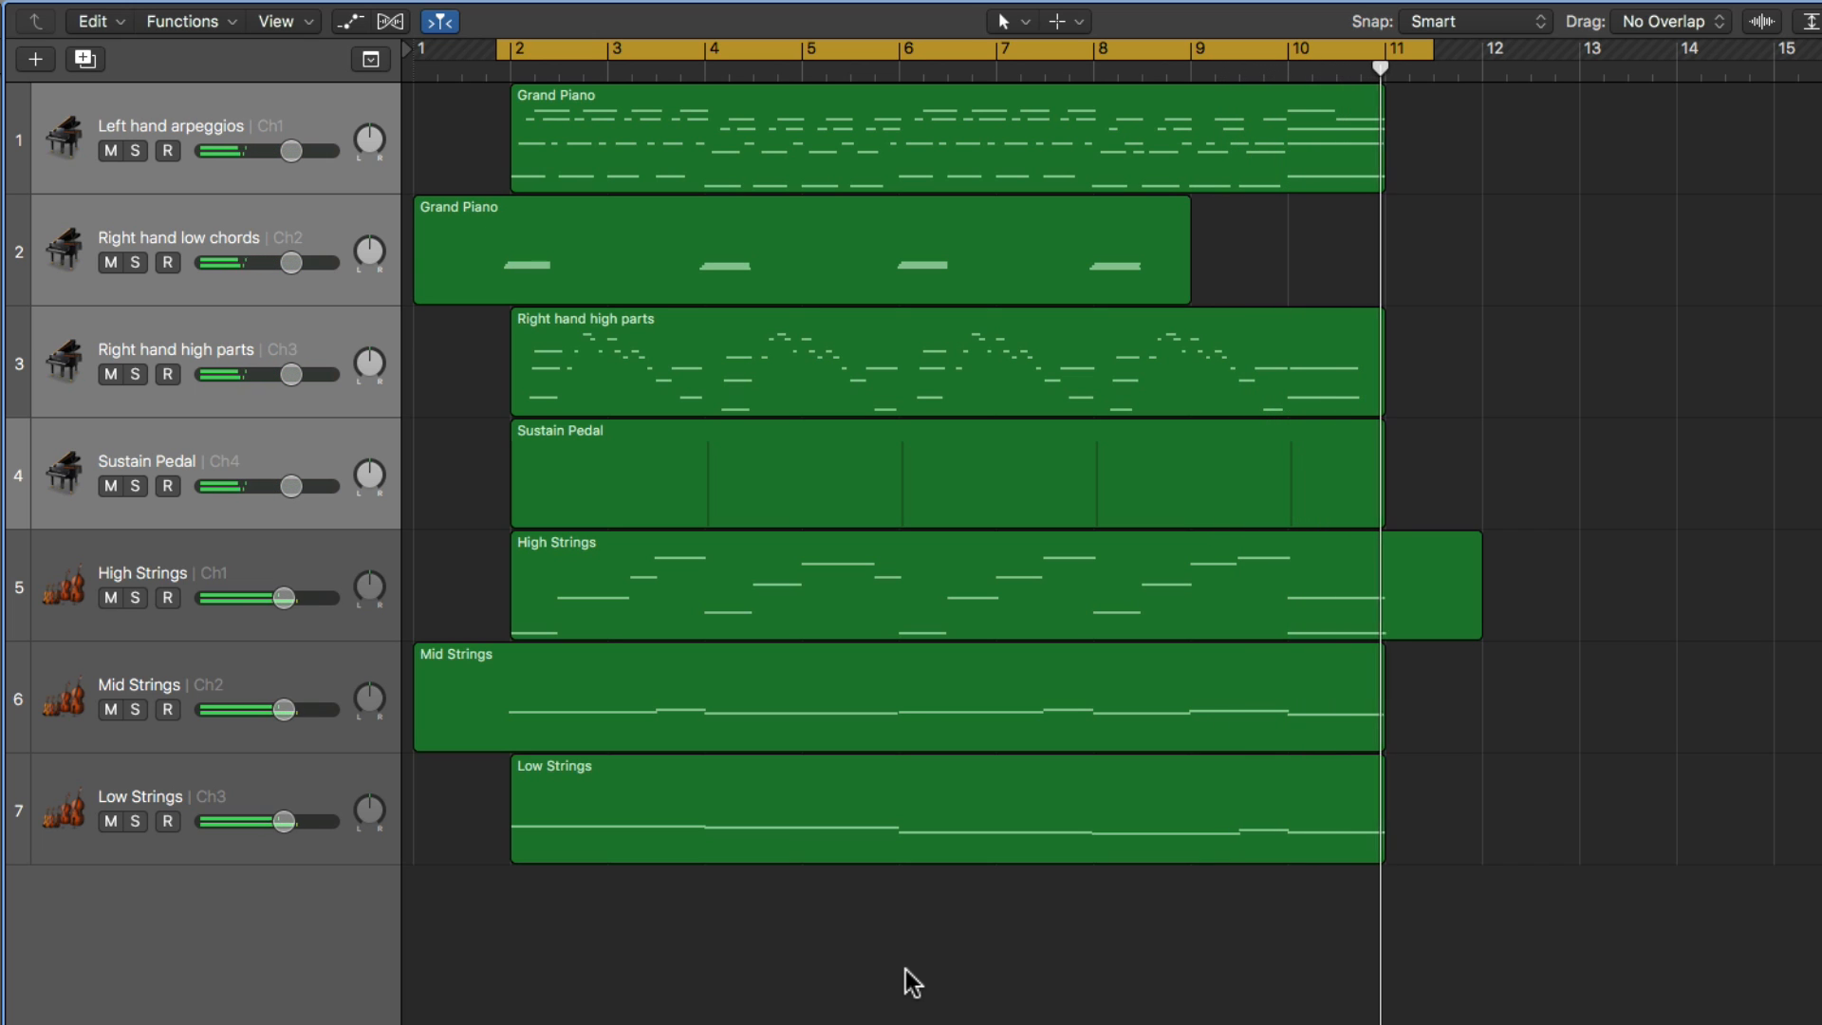
View the High Strings region's notes in the Piano Roll, then close the editor.
{"action": "left_click", "coordinate": [839, 612]}
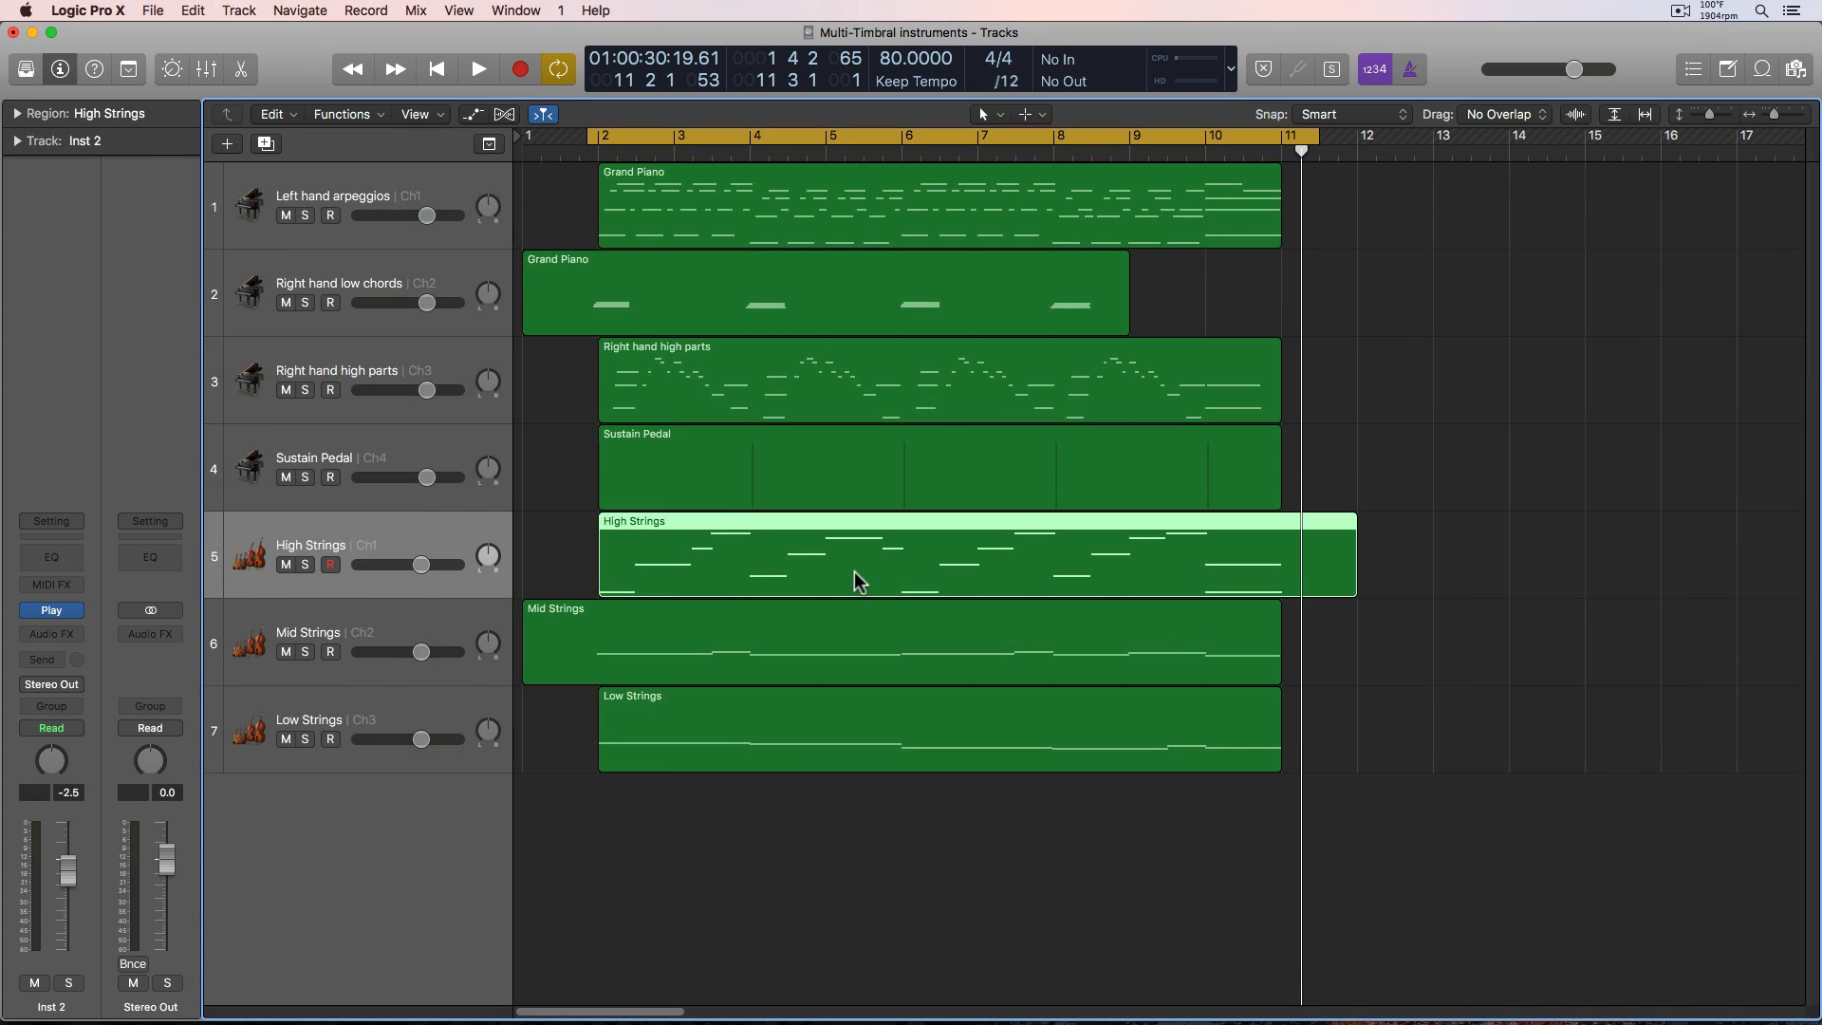
{"action": "double_click", "coordinate": [858, 581]}
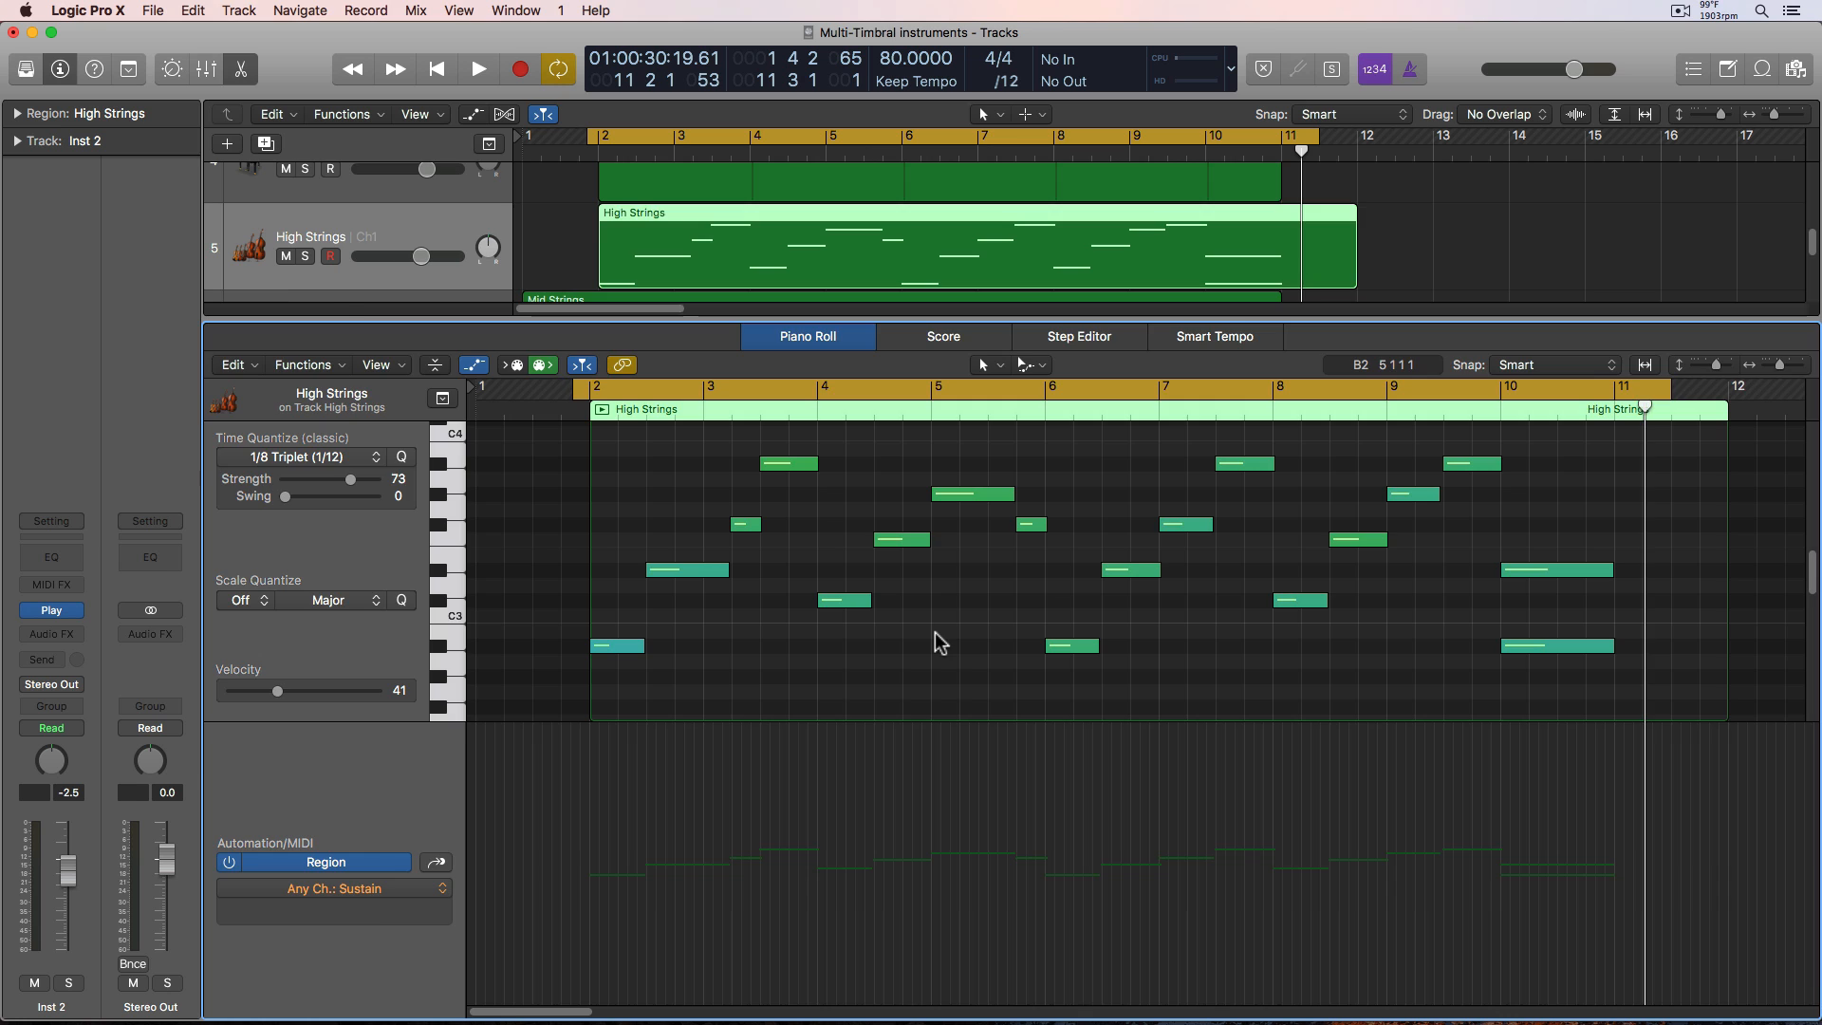
{"action": "key", "text": "e"}
Open the High, Mid and Low Strings regions together in the Piano Roll, with the automation lane hidden and no notes selected.
{"action": "left_click_drag", "start_coordinate": [1291, 672], "coordinate": [1197, 724]}
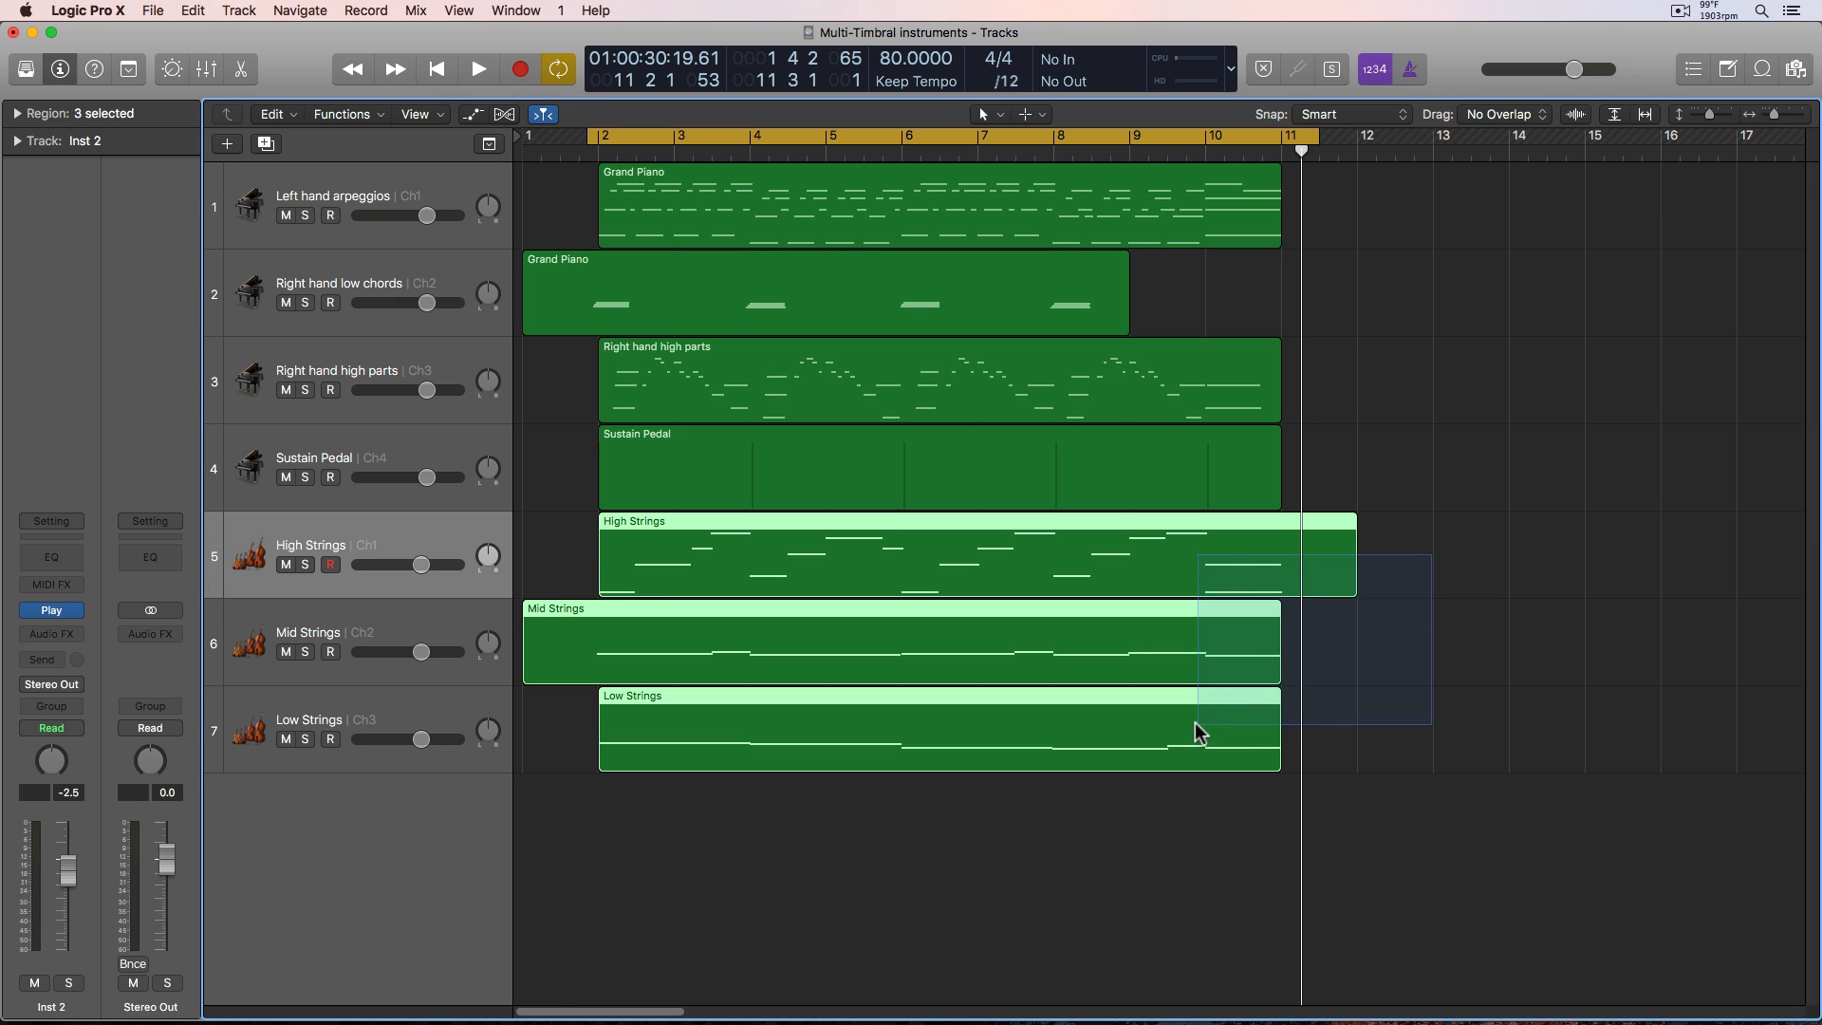
{"action": "key", "text": "e"}
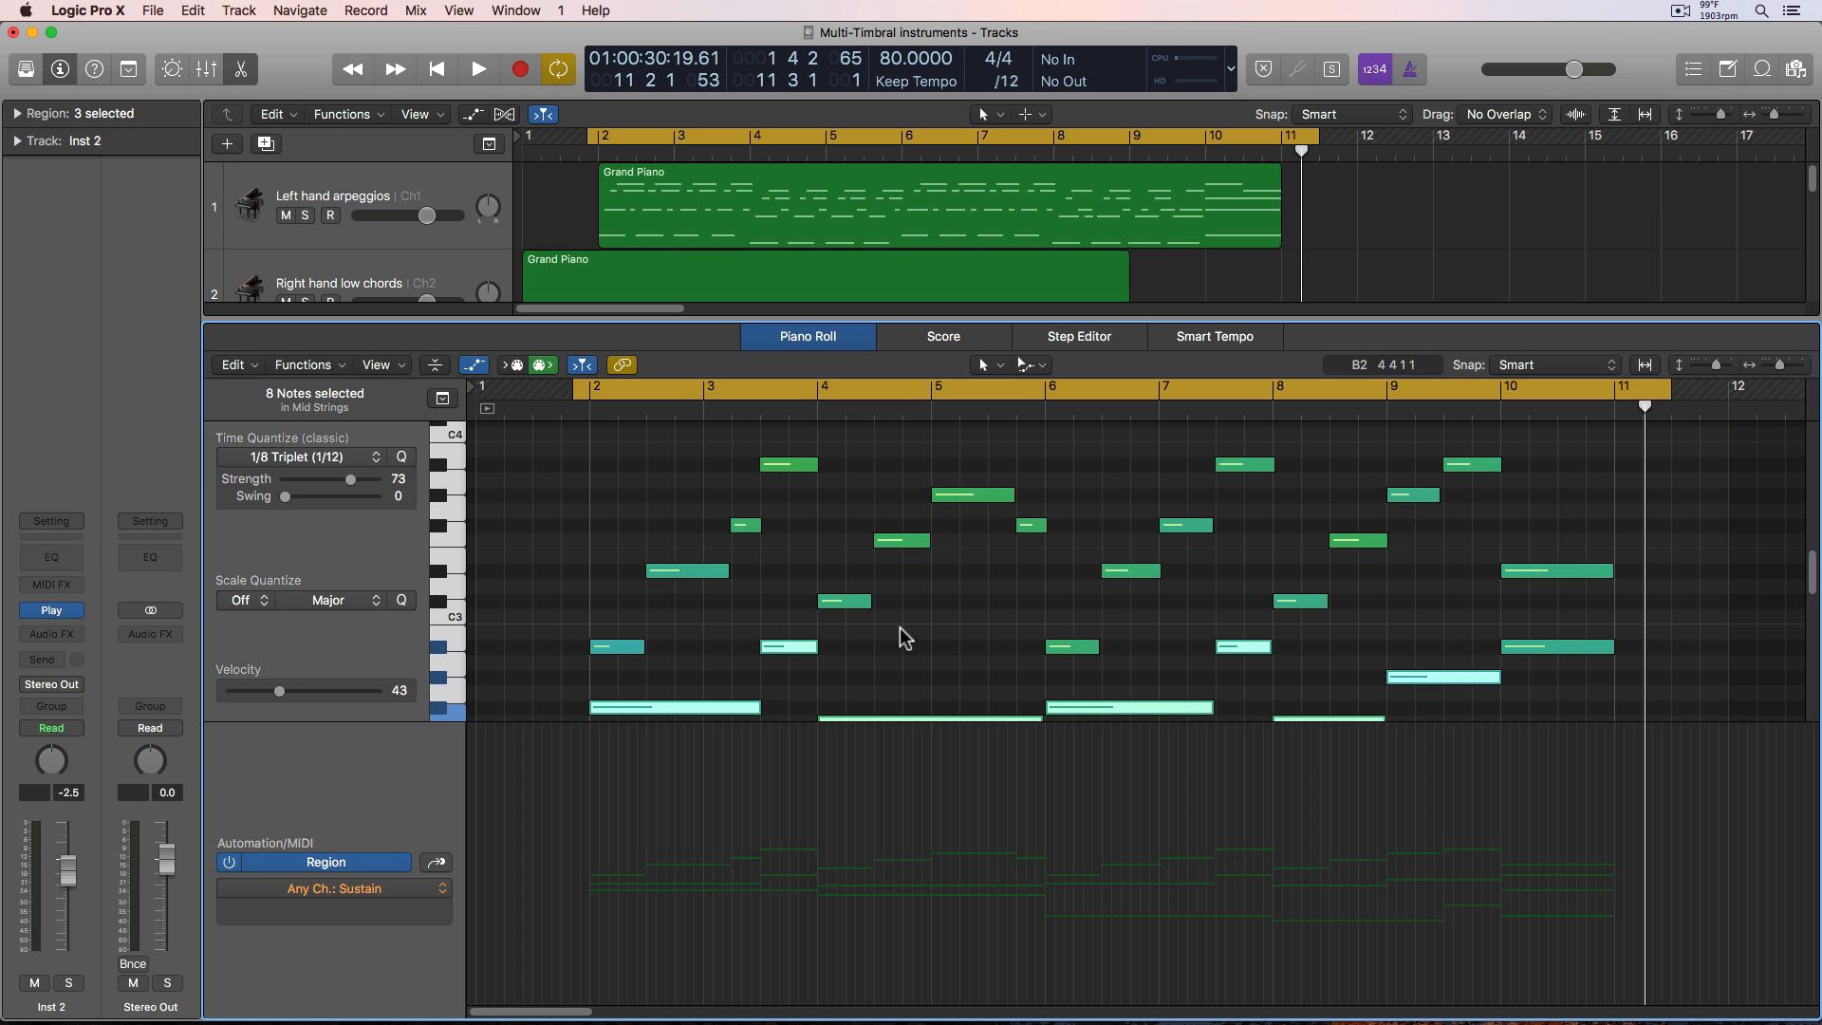
{"action": "left_click", "coordinate": [488, 401]}
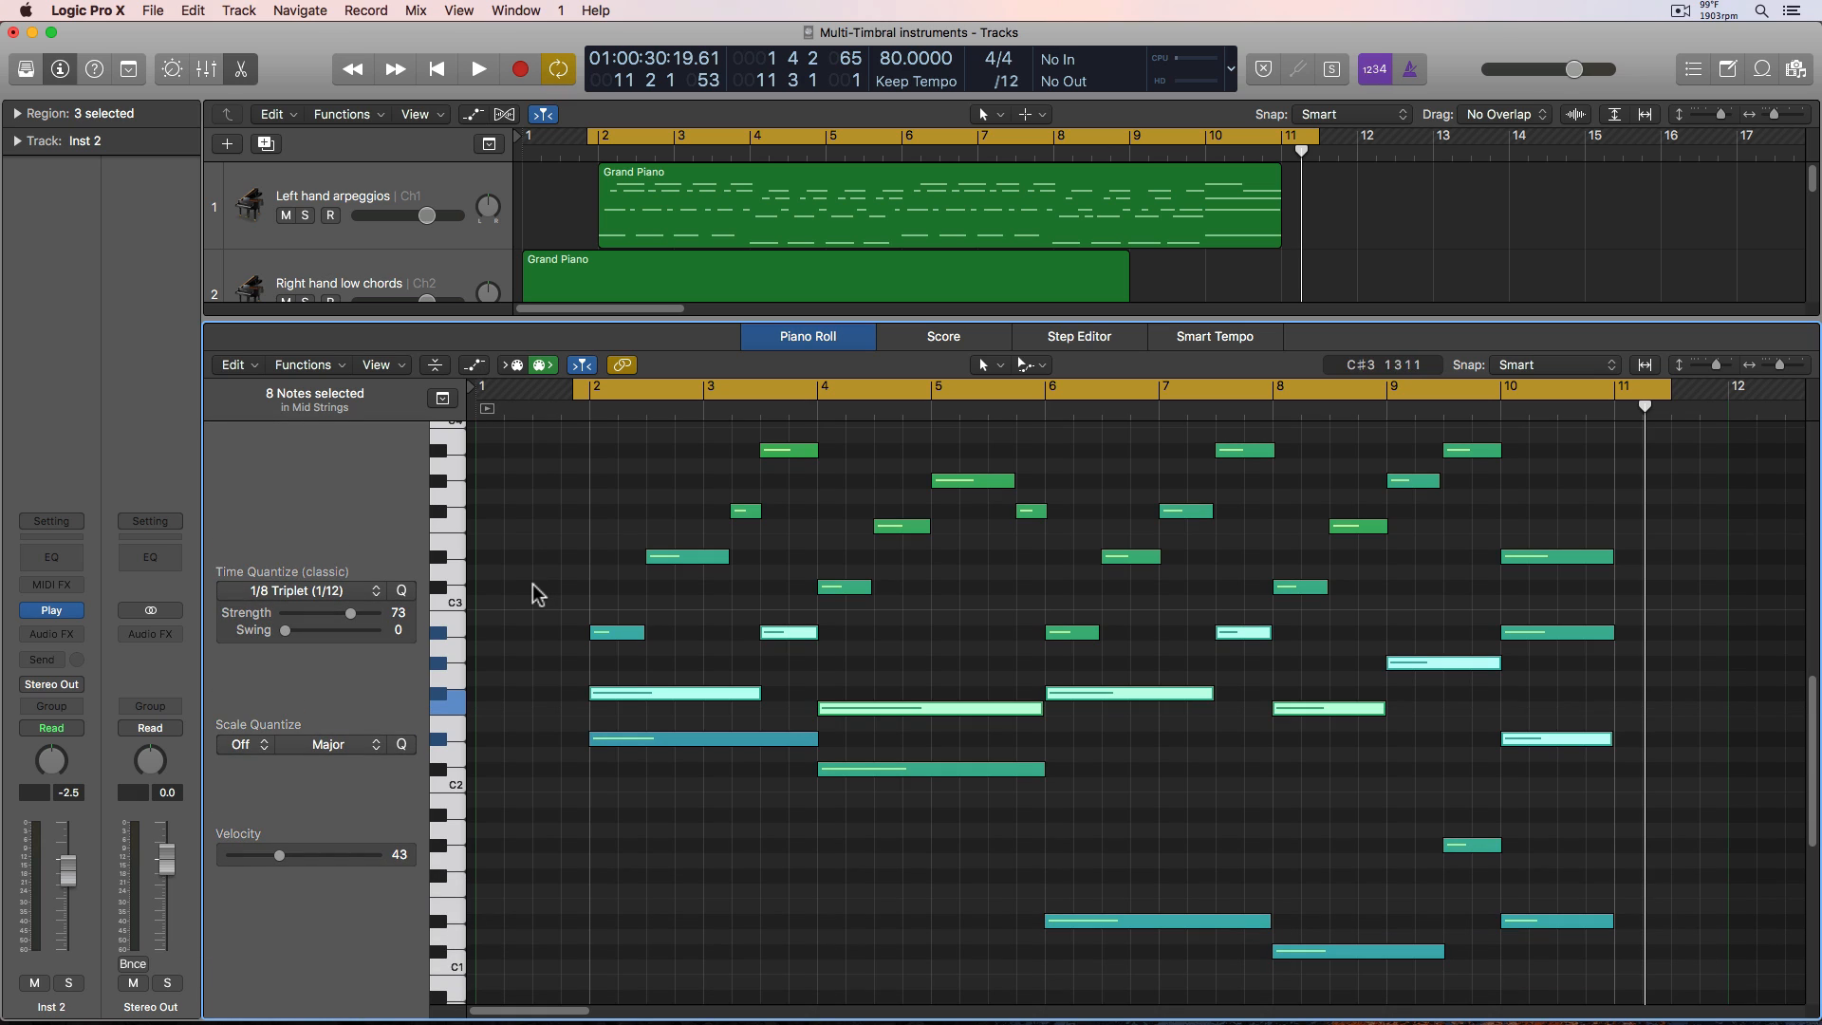
{"action": "left_click", "coordinate": [502, 585]}
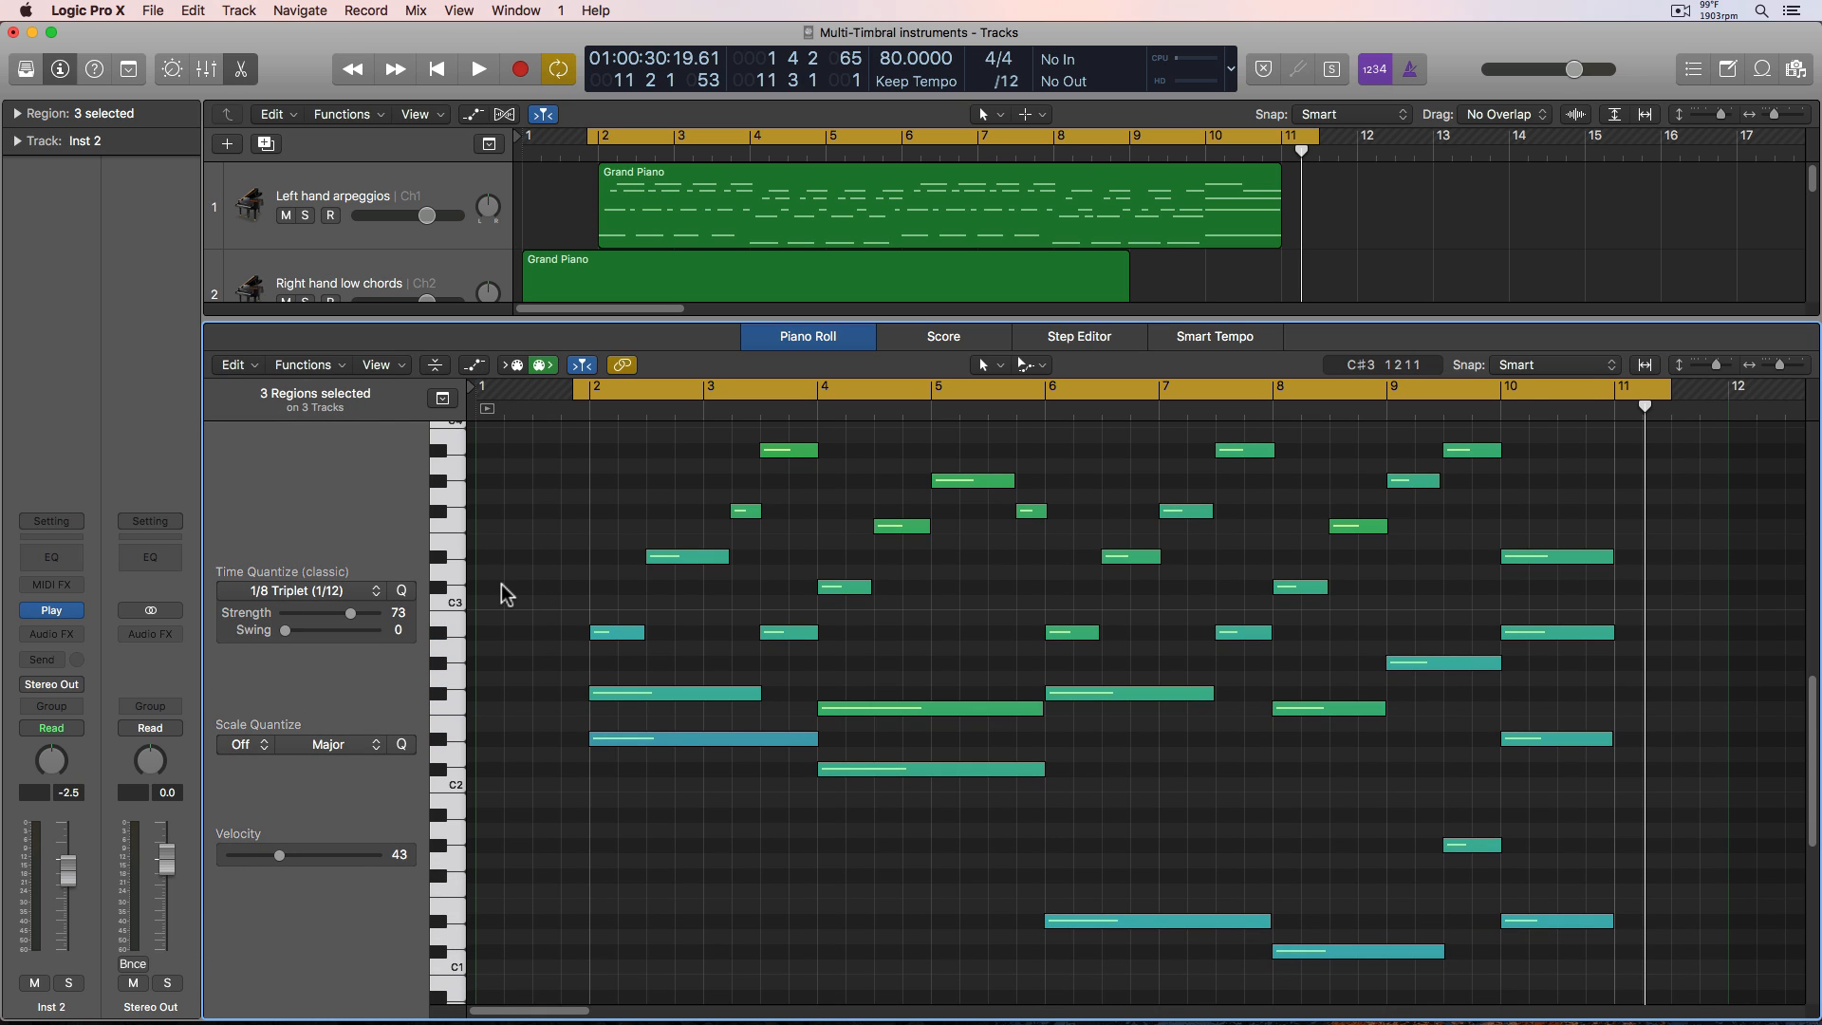